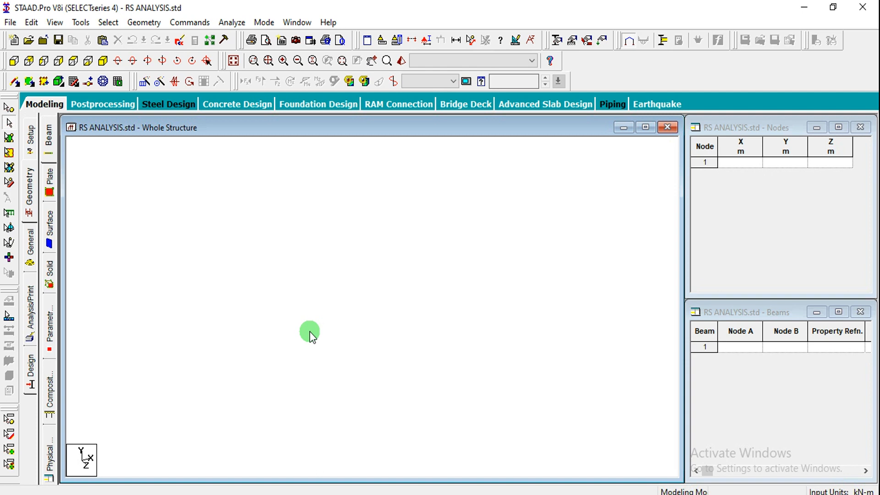
Generate a Bay Frame in the Structure Wizard: length 16 m, height 15 m, width 12 m, with 4, 5 and 3 bays respectively
{"action": "left_click", "coordinate": [144, 22]}
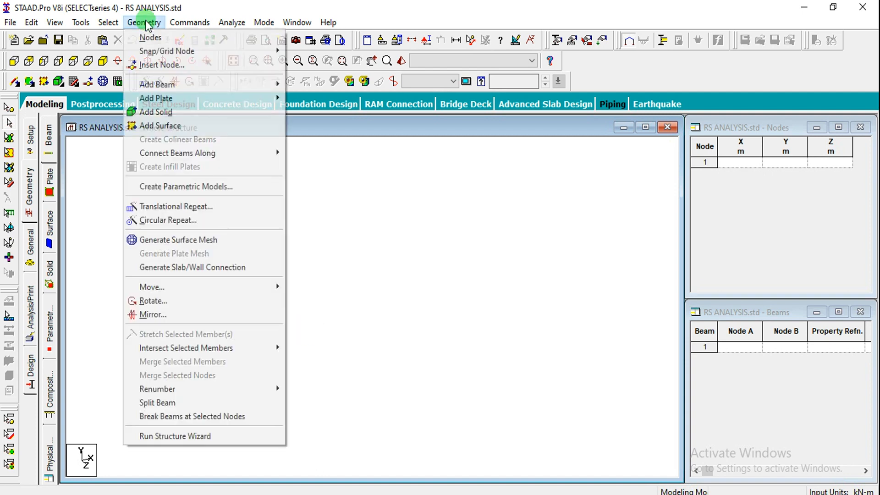
{"action": "left_click", "coordinate": [165, 437]}
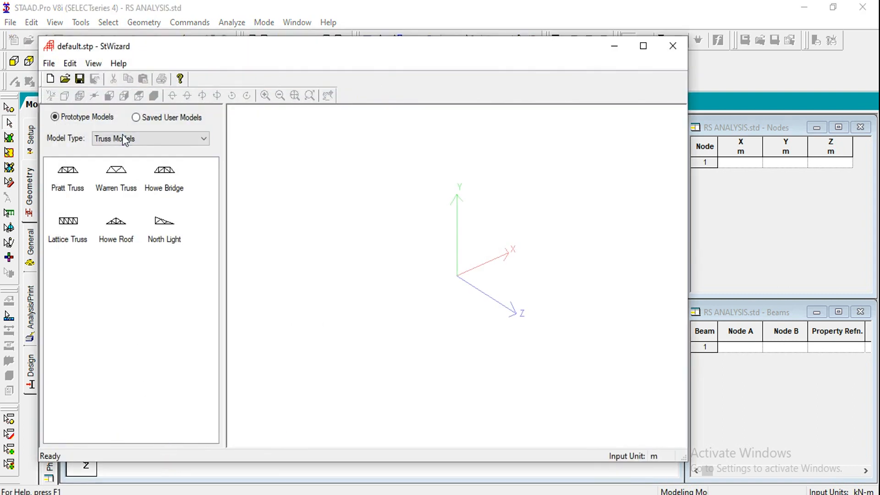
{"action": "left_click", "coordinate": [121, 142]}
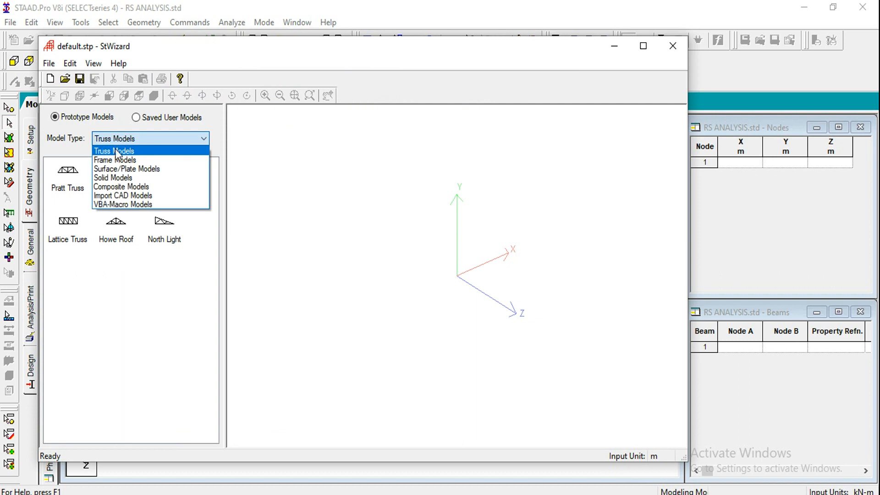
{"action": "left_click", "coordinate": [114, 157]}
{"action": "left_click", "coordinate": [68, 181]}
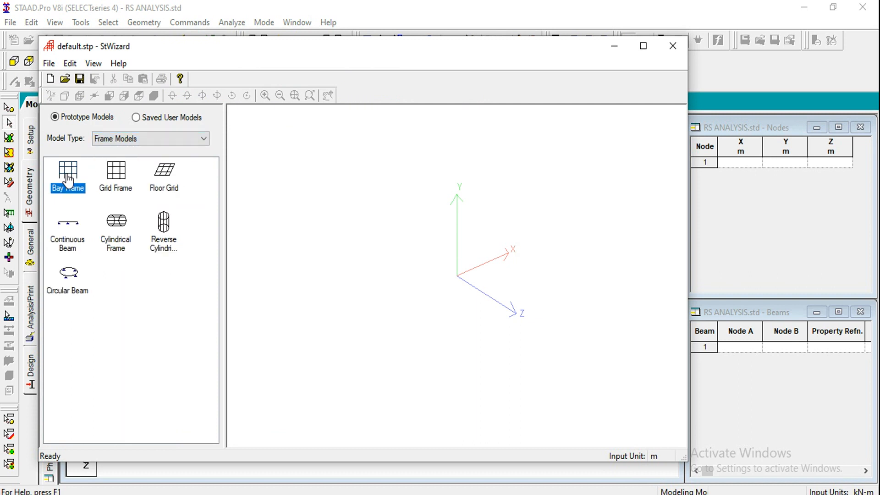
{"action": "double_click", "coordinate": [69, 179]}
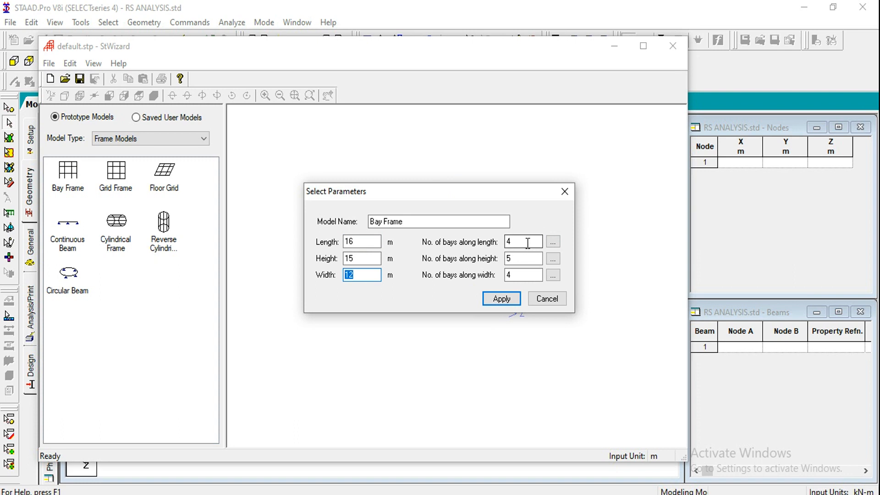
{"action": "double_click", "coordinate": [518, 274]}
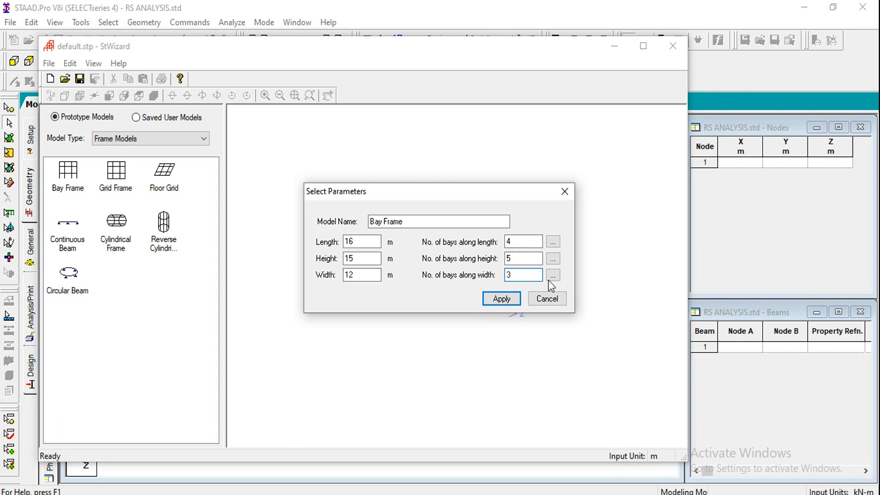
{"action": "left_click", "coordinate": [498, 301]}
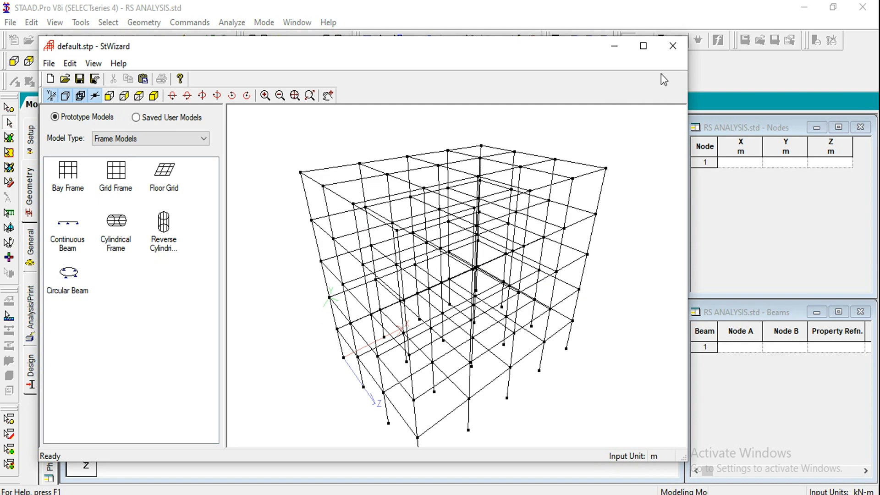
Close the wizard and transfer the generated bay frame into the structure model
{"action": "left_click", "coordinate": [673, 46]}
{"action": "left_click", "coordinate": [458, 284]}
{"action": "left_click", "coordinate": [491, 198]}
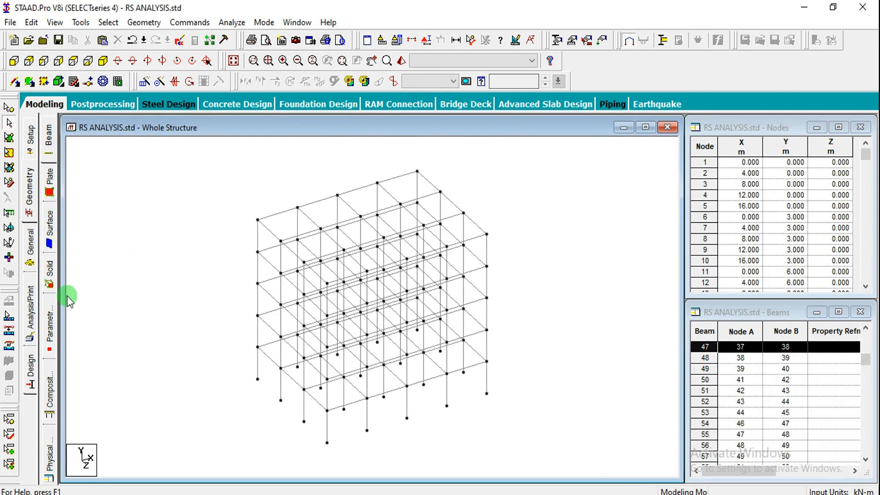
Define a rectangular concrete section with YD 0.45 m and ZD 0.45 m
{"action": "left_click", "coordinate": [29, 242]}
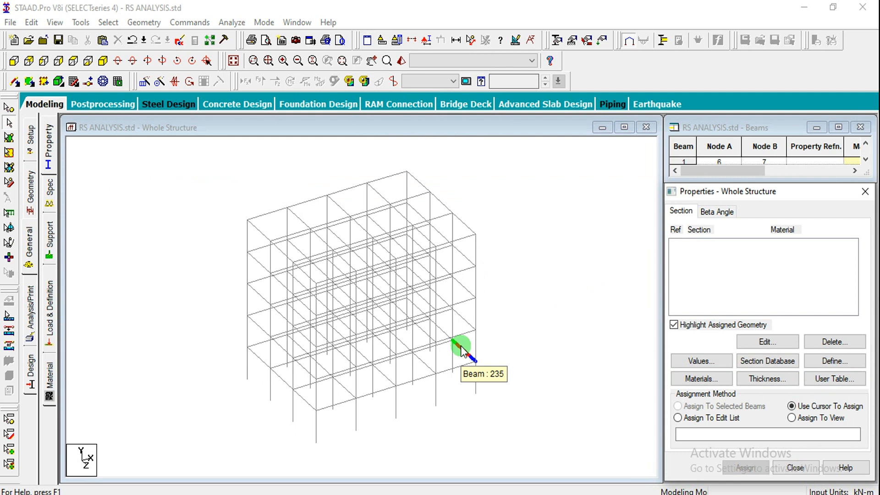
{"action": "left_click", "coordinate": [834, 361]}
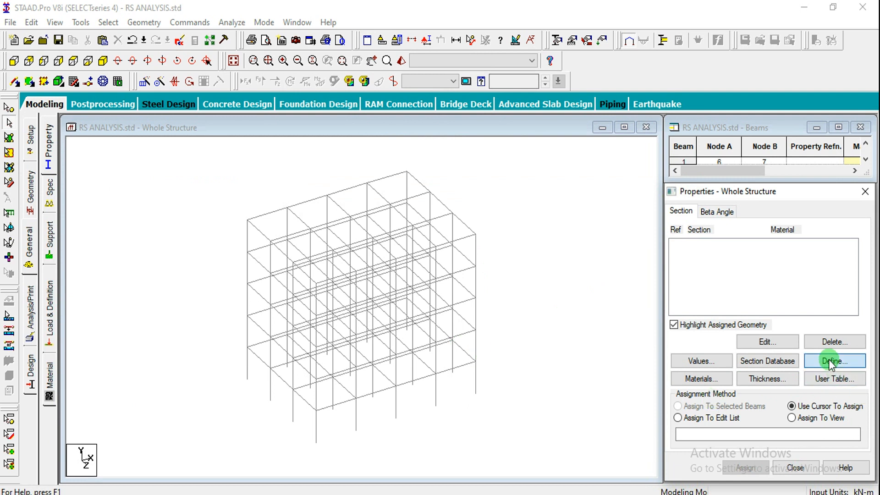
{"action": "left_click", "coordinate": [257, 147]}
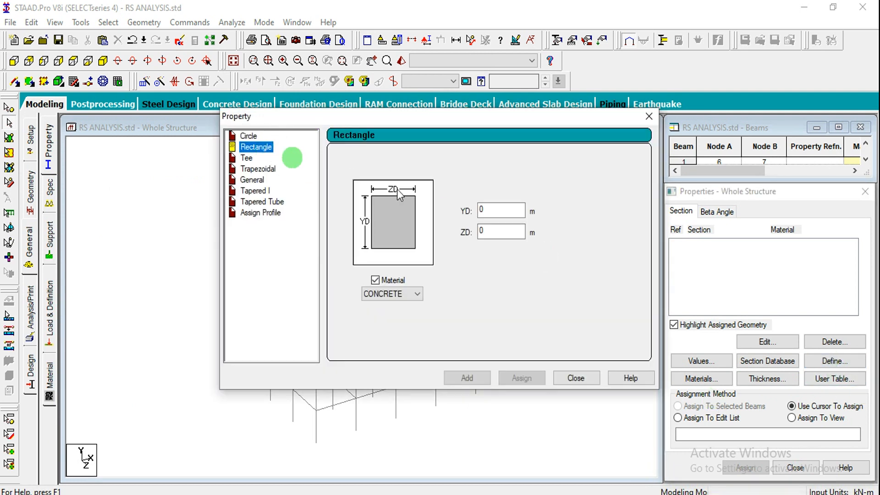
{"action": "left_click", "coordinate": [508, 209]}
{"action": "type", "text": ".45"}
{"action": "key", "text": "Tab"}
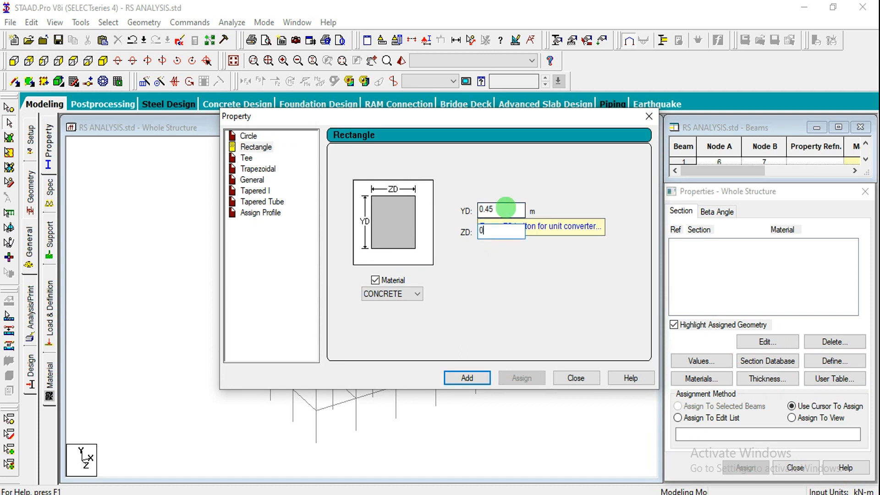
{"action": "left_click", "coordinate": [466, 378]}
Define a second rectangular concrete section with YD 0.3 m and ZD 0.23 m, and finish defining properties
{"action": "double_click", "coordinate": [499, 216]}
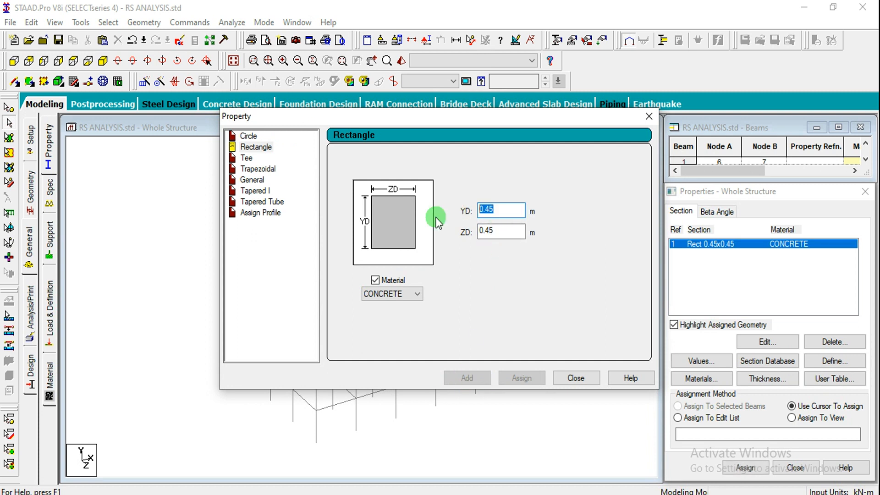
{"action": "type", "text": "0."}
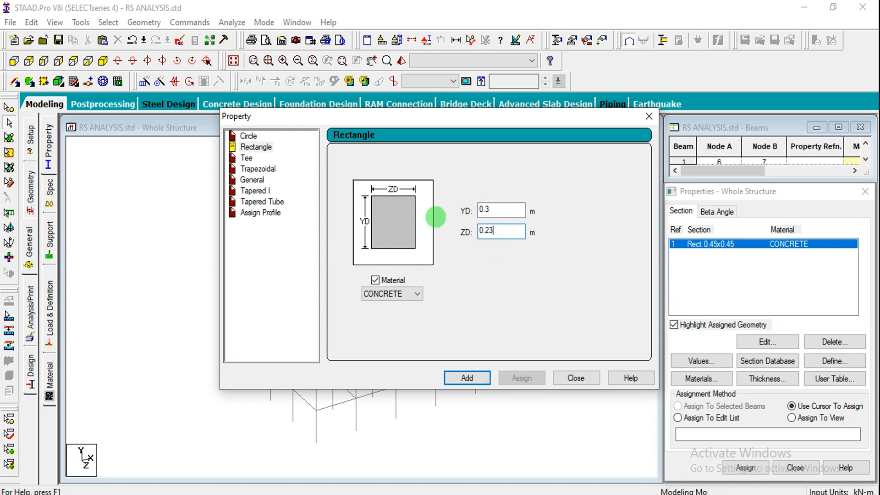
{"action": "left_click", "coordinate": [465, 378]}
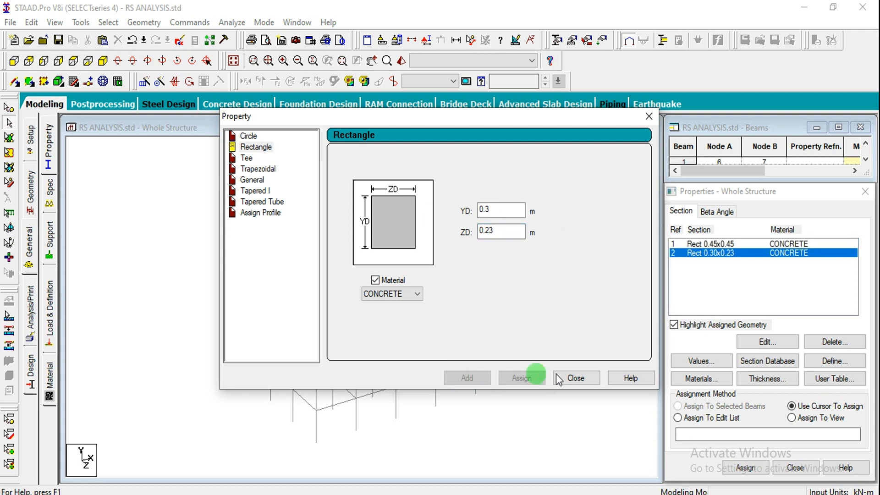
{"action": "left_click", "coordinate": [577, 378]}
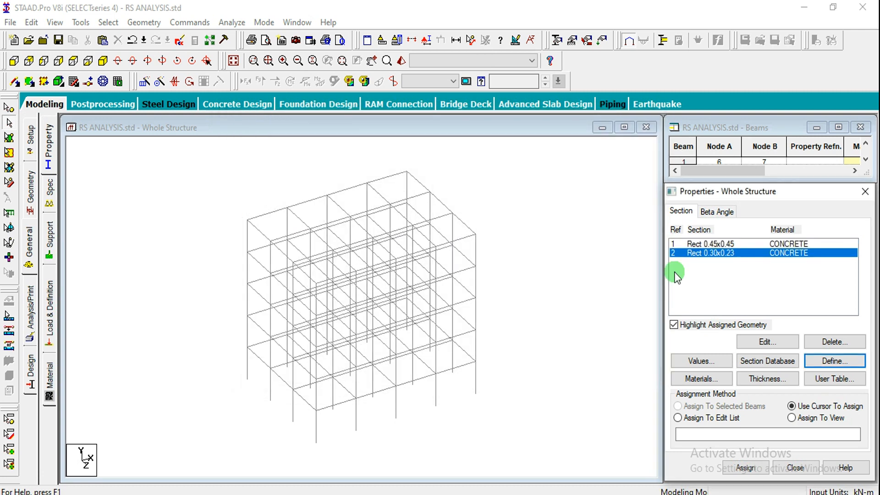
Assign the Rect 0.45x0.45 section to all members parallel to the Y axis and clear the selection
{"action": "left_click", "coordinate": [697, 244]}
{"action": "left_click", "coordinate": [108, 22]}
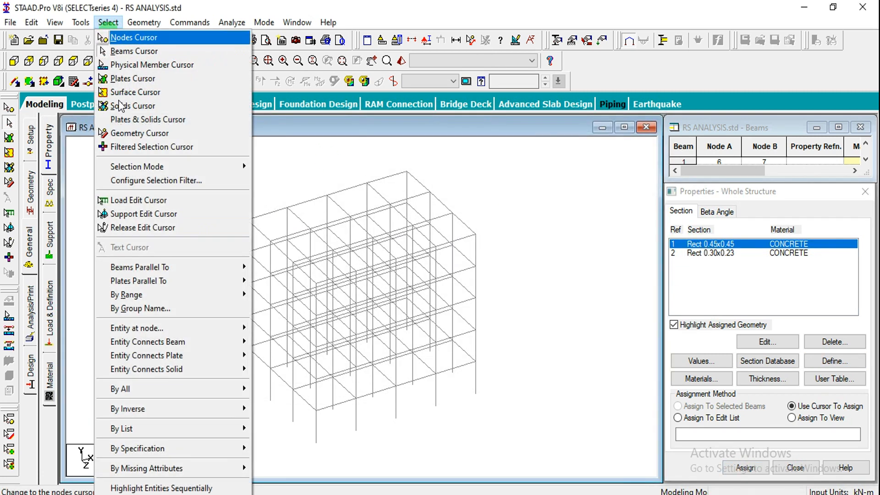
{"action": "mouse_move", "coordinate": [149, 267]}
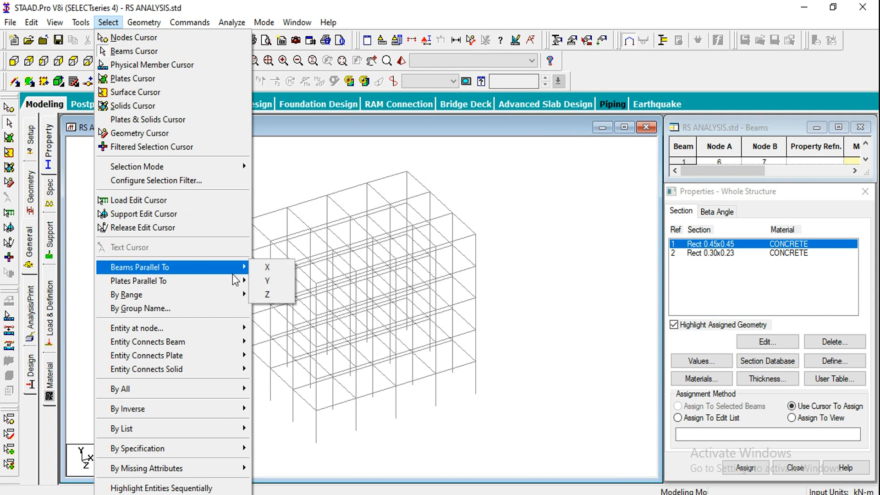
{"action": "left_click", "coordinate": [266, 280]}
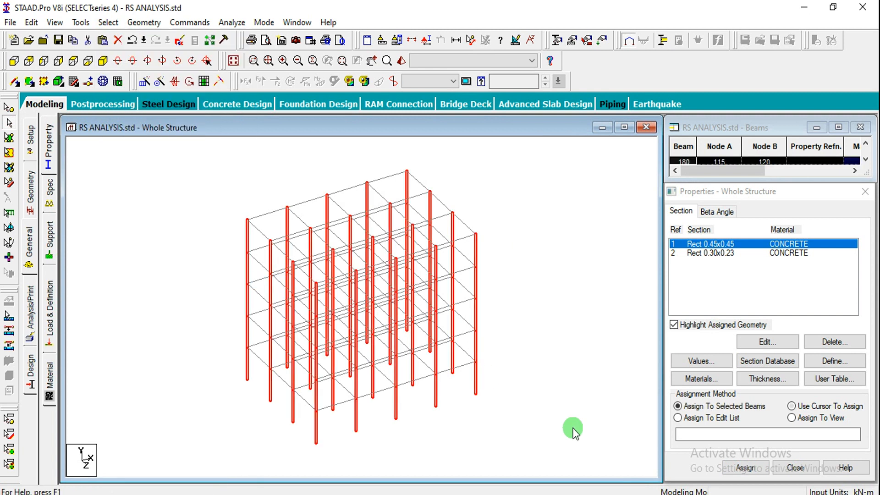
{"action": "left_click", "coordinate": [746, 467]}
{"action": "left_click", "coordinate": [789, 369]}
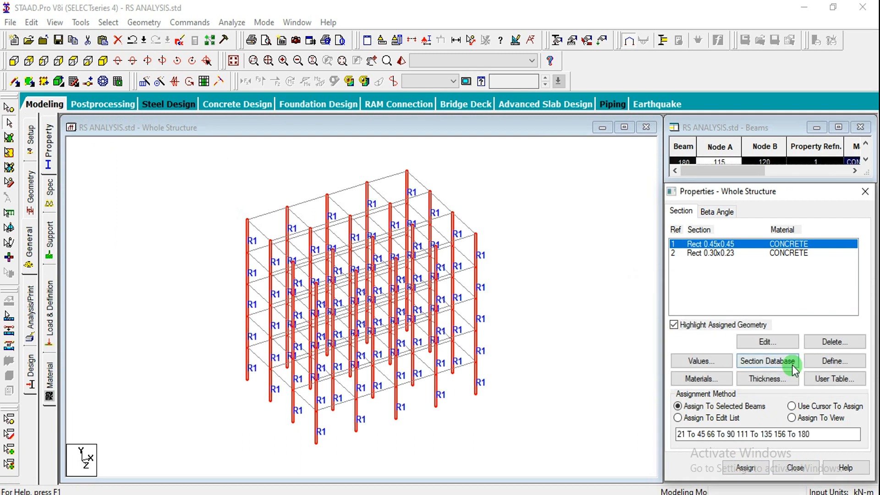
{"action": "left_click", "coordinate": [651, 275]}
Assign the Rect 0.30x0.23 section to all horizontal beams by inverting the selection of Y-parallel members
{"action": "left_click", "coordinate": [690, 253]}
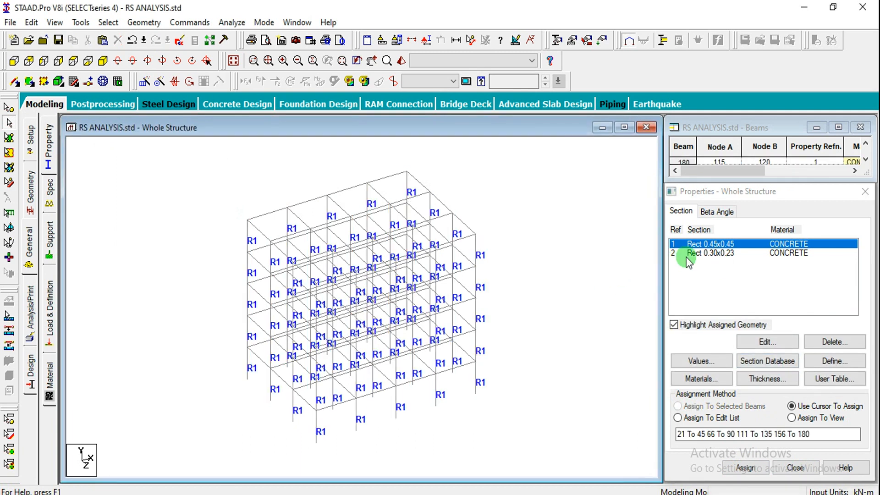
{"action": "left_click", "coordinate": [110, 22]}
{"action": "mouse_move", "coordinate": [157, 271]}
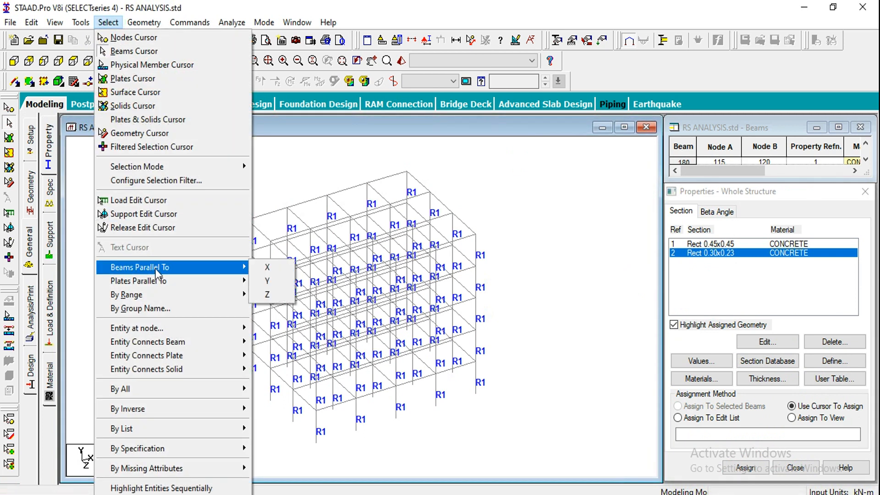
{"action": "left_click", "coordinate": [257, 281]}
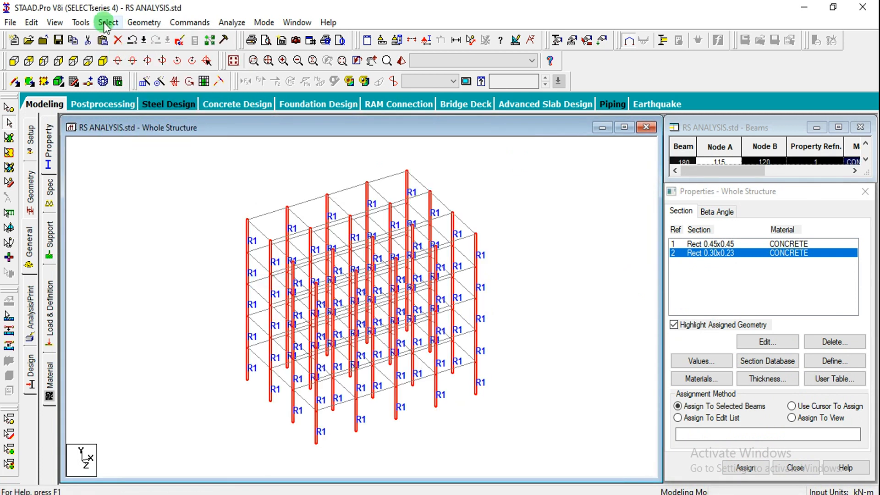
{"action": "left_click", "coordinate": [109, 22]}
{"action": "mouse_move", "coordinate": [169, 413]}
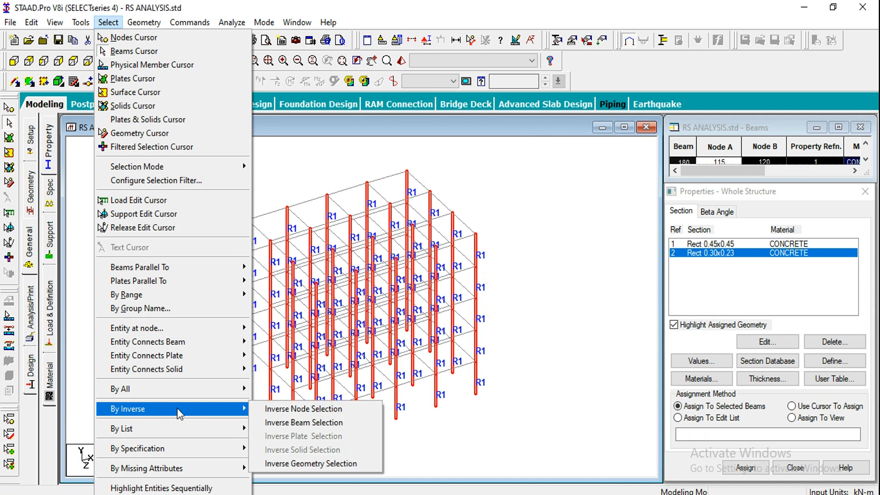
{"action": "left_click", "coordinate": [265, 422]}
{"action": "left_click", "coordinate": [746, 467]}
{"action": "left_click", "coordinate": [789, 367]}
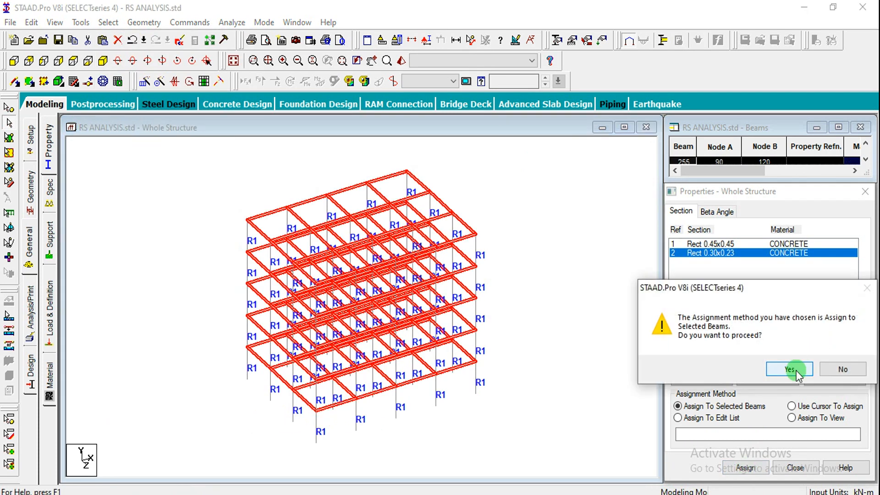
{"action": "left_click", "coordinate": [561, 314]}
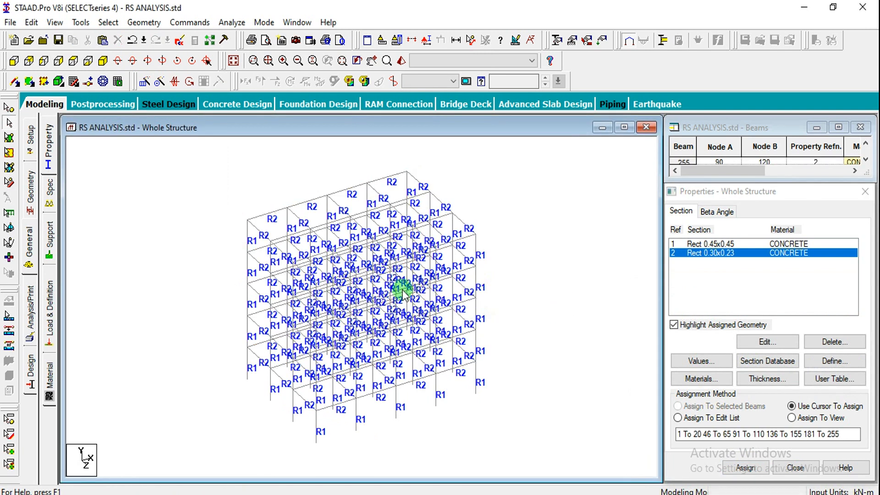
Inspect the frame's assigned sections in a 3D rendered view, rotating the model, and close that view
{"action": "left_click", "coordinate": [401, 62]}
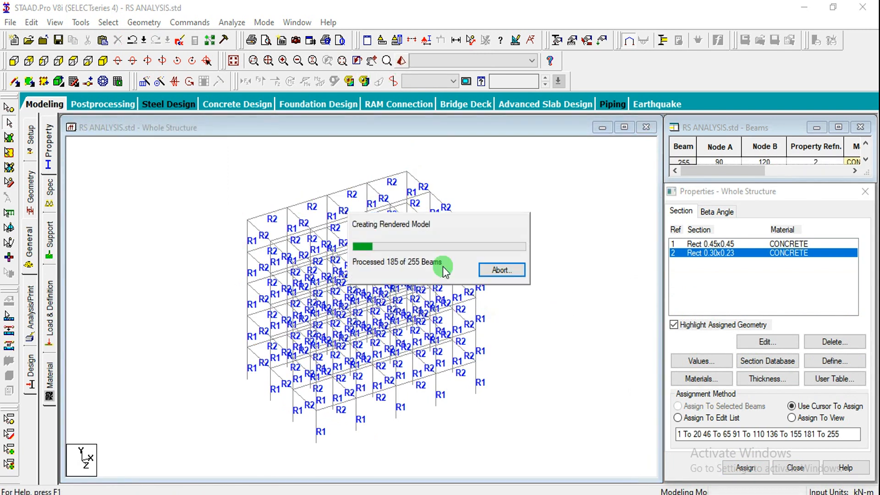
{"action": "left_click_drag", "start_coordinate": [507, 310], "coordinate": [554, 314]}
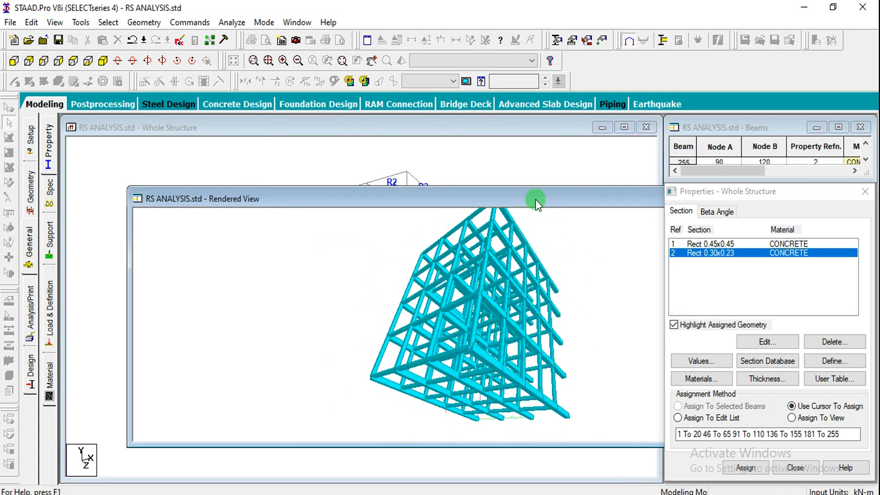
{"action": "left_click_drag", "start_coordinate": [536, 198], "coordinate": [290, 210]}
{"action": "left_click", "coordinate": [582, 210]}
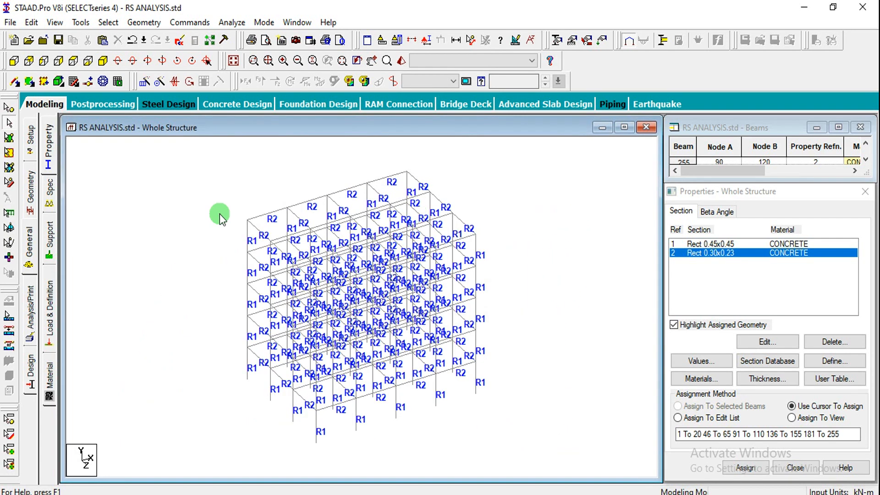
Create a fixed support for the structure
{"action": "left_click", "coordinate": [50, 248]}
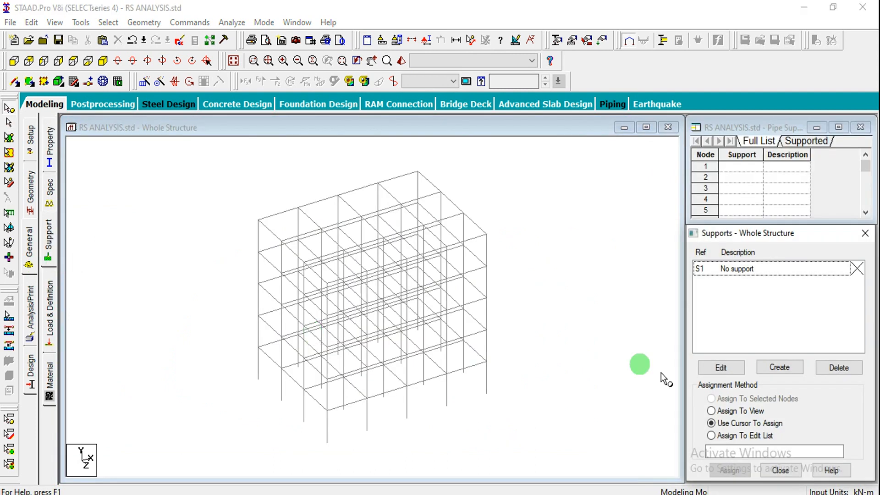
{"action": "left_click", "coordinate": [790, 368]}
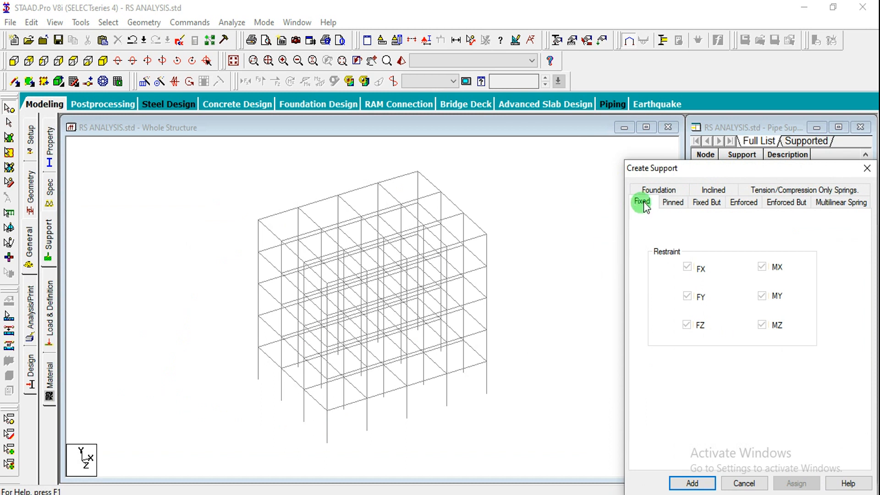
{"action": "left_click", "coordinate": [692, 484]}
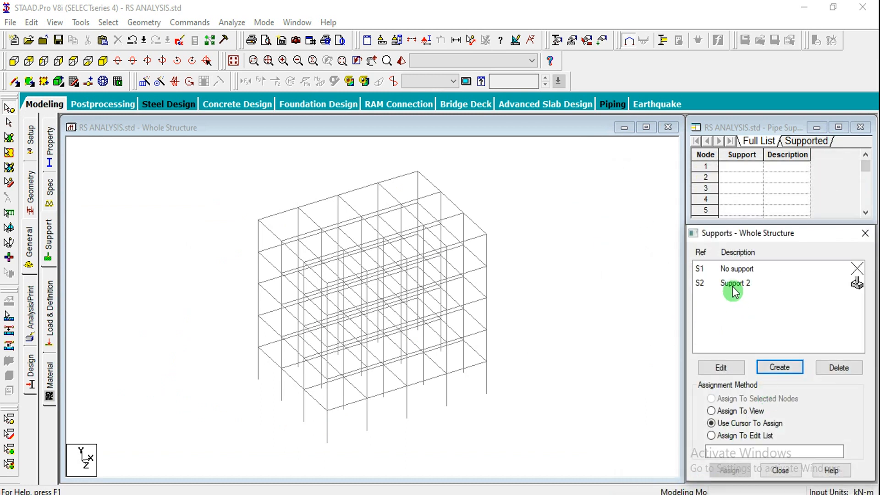
Assign the fixed support, Support 2, to all column base nodes selected in the front elevation
{"action": "left_click", "coordinate": [732, 284]}
{"action": "left_click", "coordinate": [13, 60]}
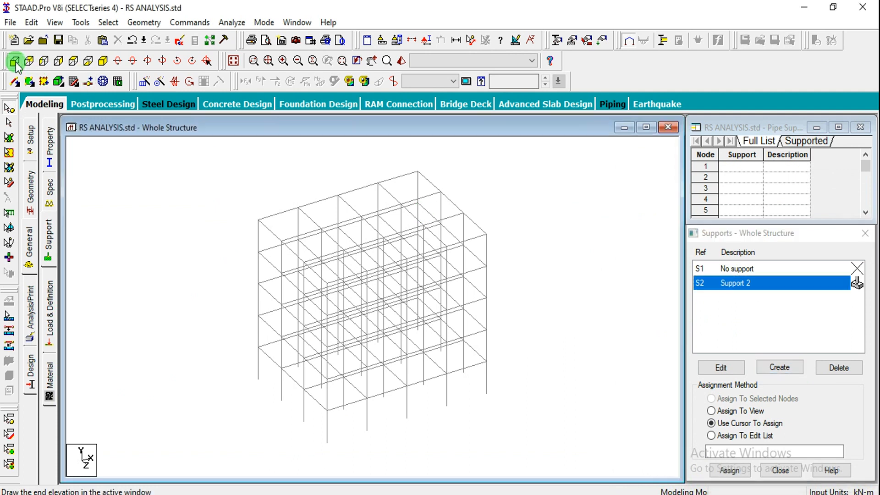
{"action": "left_click_drag", "start_coordinate": [230, 426], "coordinate": [517, 461]}
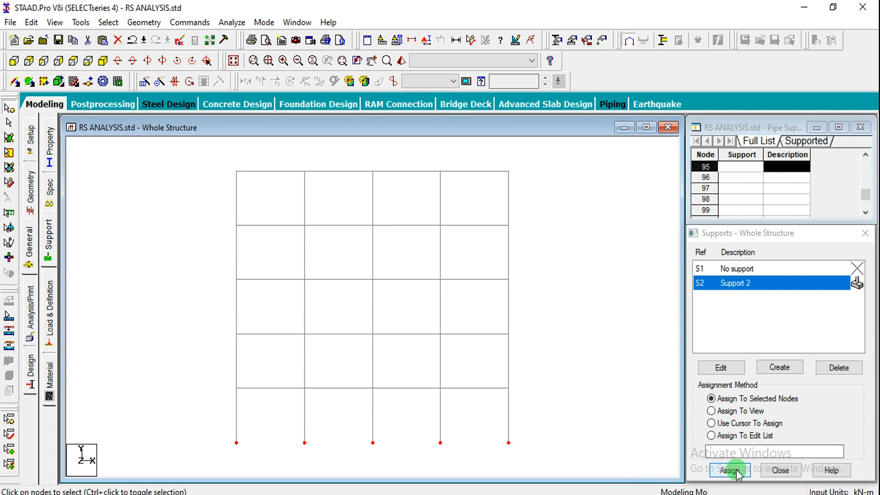
{"action": "left_click", "coordinate": [729, 470]}
{"action": "left_click", "coordinate": [787, 389]}
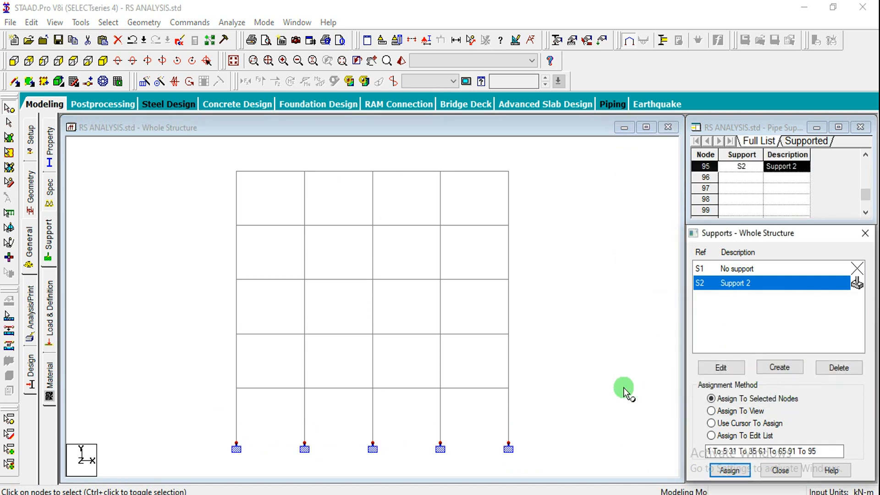
Start a new seismic definition of type IS 1893 - 2002/2005
{"action": "left_click", "coordinate": [49, 334]}
{"action": "left_click", "coordinate": [772, 162]}
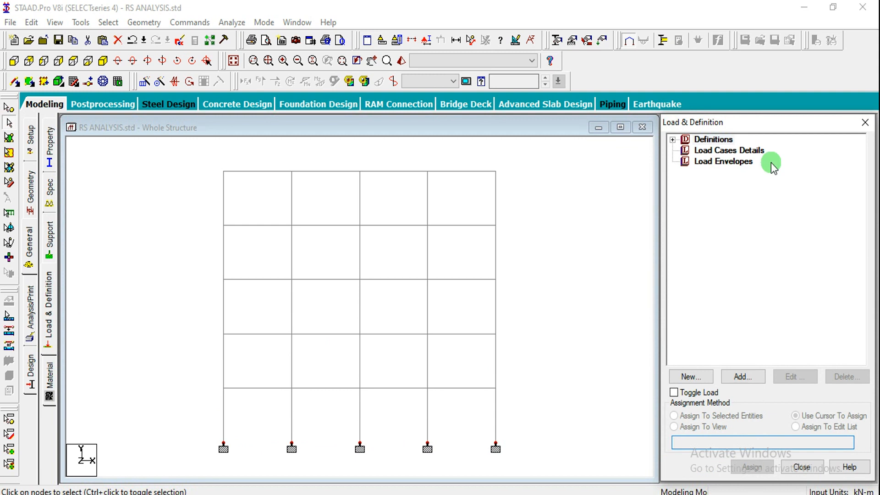
{"action": "left_click", "coordinate": [700, 152]}
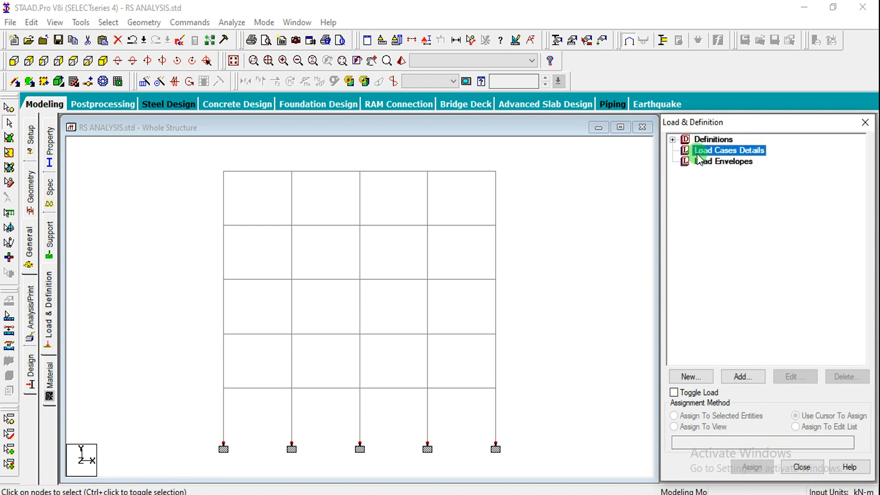
{"action": "left_click", "coordinate": [672, 139]}
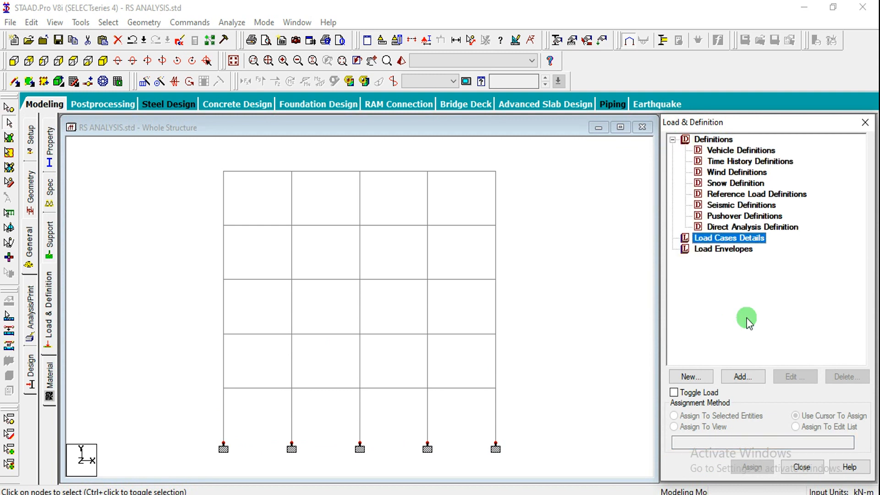
{"action": "left_click", "coordinate": [734, 207]}
{"action": "left_click", "coordinate": [742, 373]}
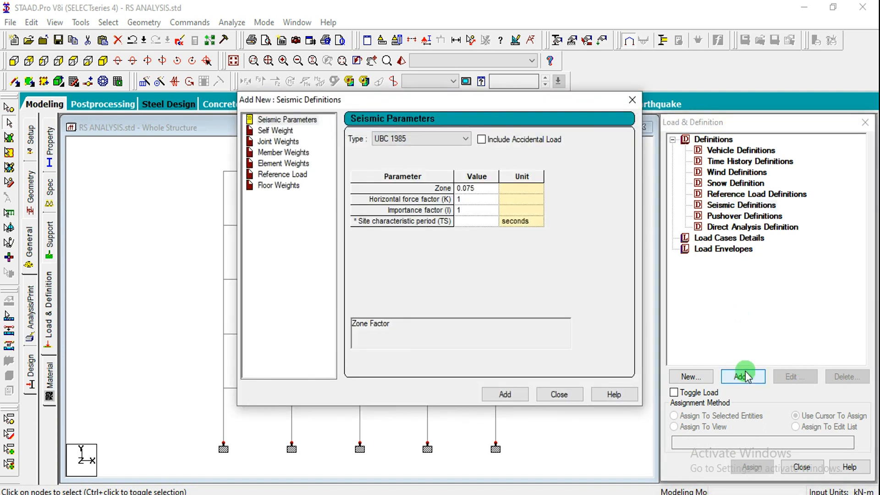
{"action": "left_click", "coordinate": [441, 137]}
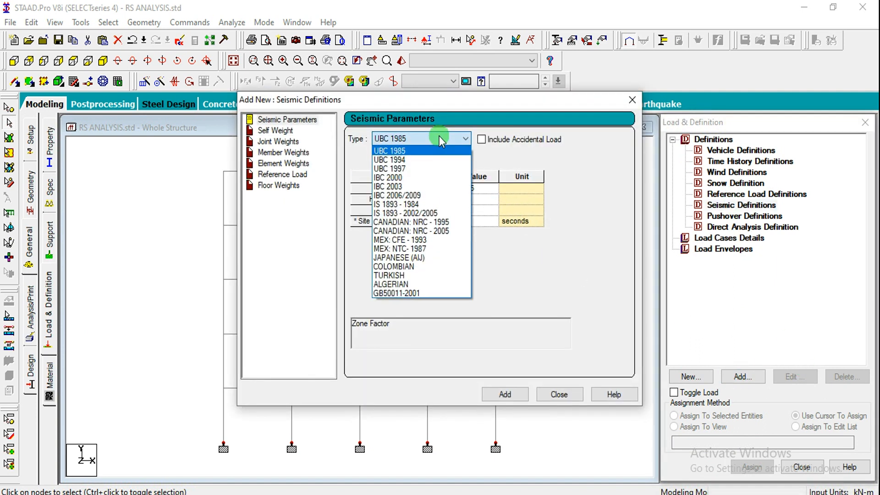
{"action": "left_click", "coordinate": [406, 214]}
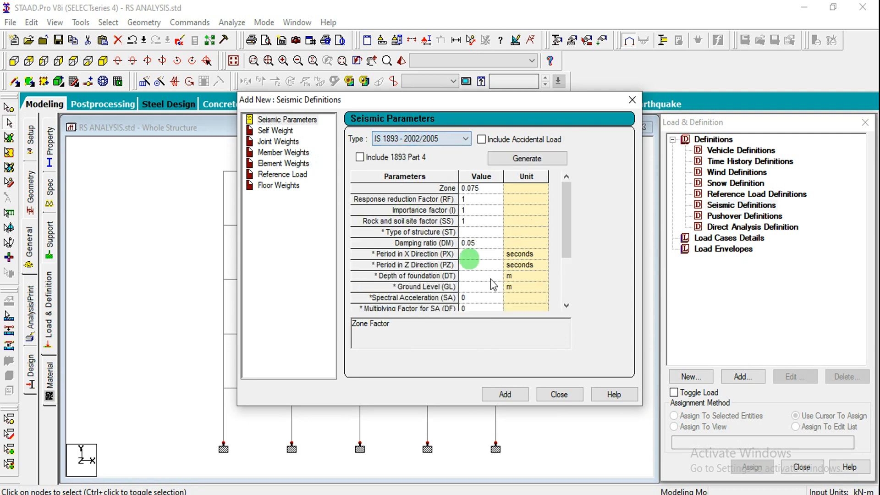
In the IS:1893 parameter generator, choose the zone factor by zone, set zone V, and set the soil type to Medium Soil
{"action": "left_click", "coordinate": [526, 165]}
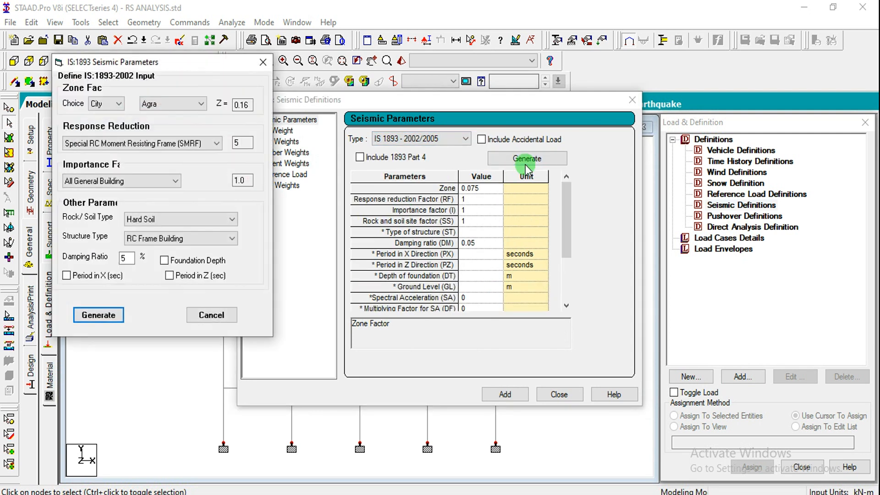
{"action": "left_click_drag", "start_coordinate": [189, 61], "coordinate": [432, 85]}
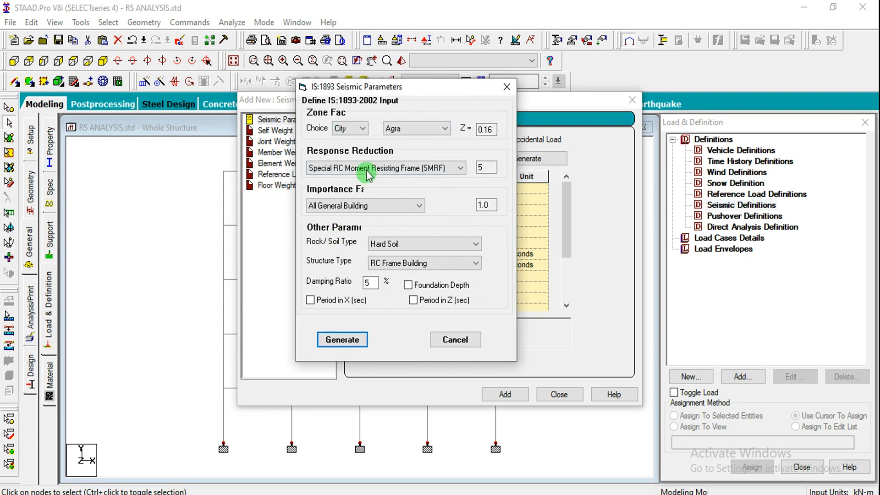
{"action": "left_click", "coordinate": [362, 130]}
{"action": "left_click", "coordinate": [353, 143]}
{"action": "left_click", "coordinate": [403, 128]}
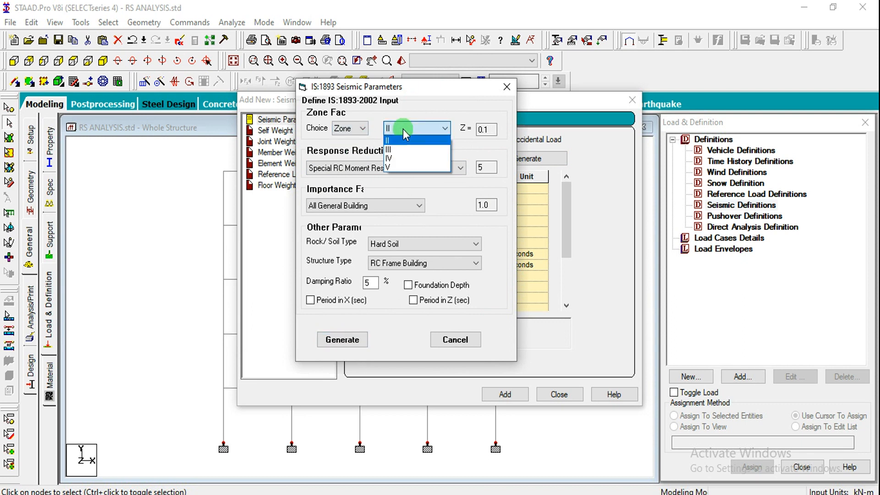
{"action": "left_click", "coordinate": [397, 167]}
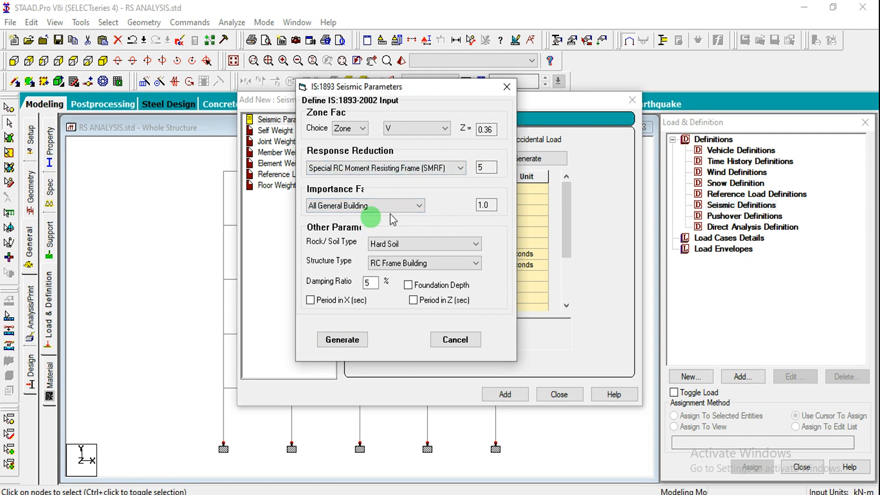
{"action": "left_click", "coordinate": [397, 244]}
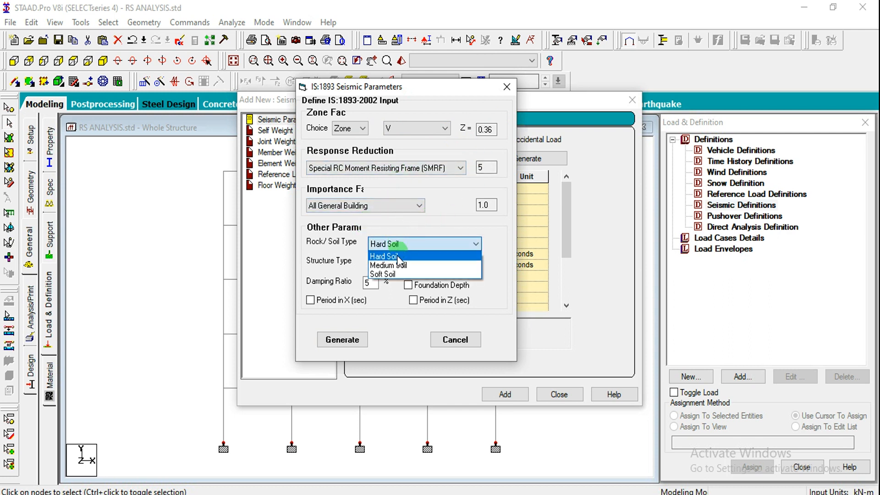
{"action": "left_click", "coordinate": [395, 266]}
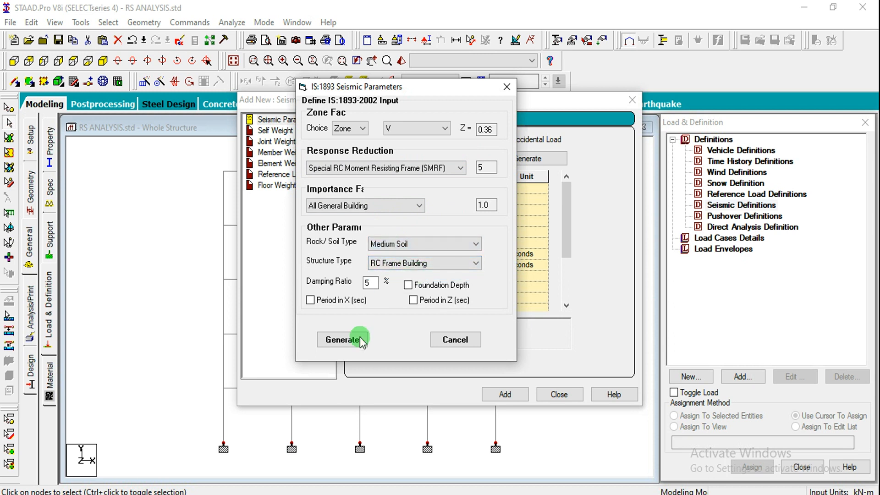
Generate the seismic parameters with a 0% damping ratio, set Damping ratio (DM) to 0, and add the definition
{"action": "double_click", "coordinate": [366, 283]}
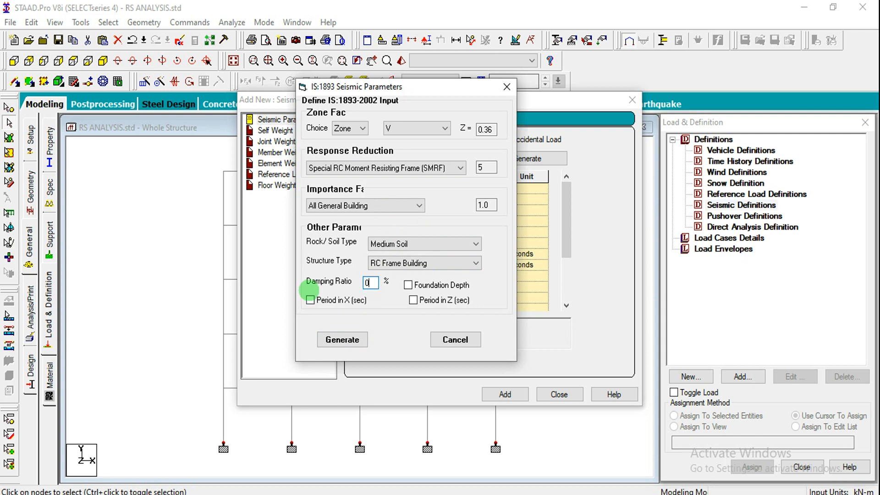
{"action": "left_click", "coordinate": [359, 342]}
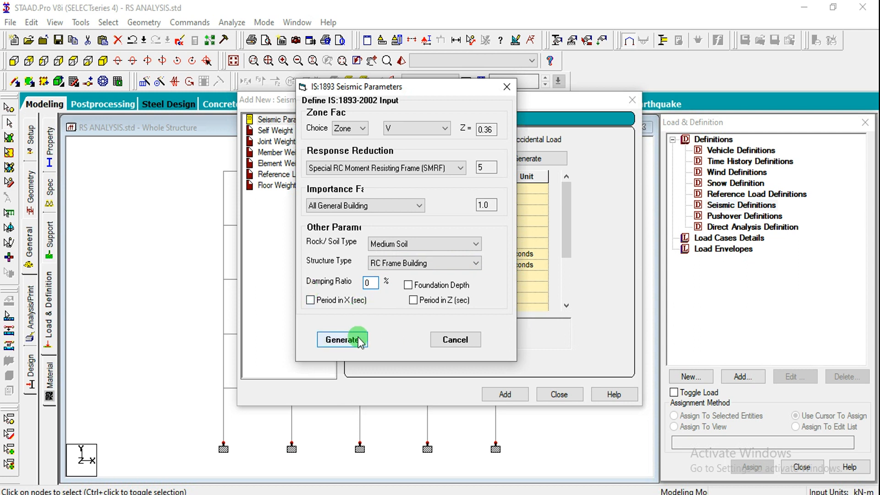
{"action": "left_click", "coordinate": [345, 340]}
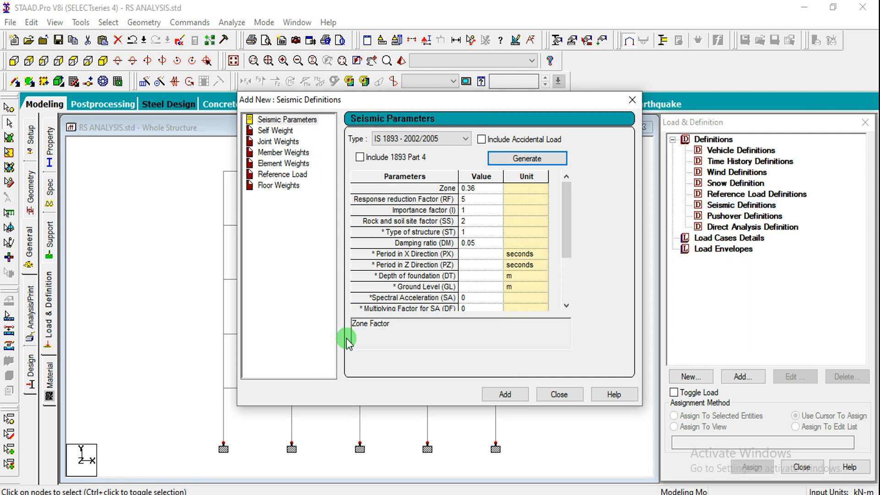
{"action": "left_click", "coordinate": [481, 243]}
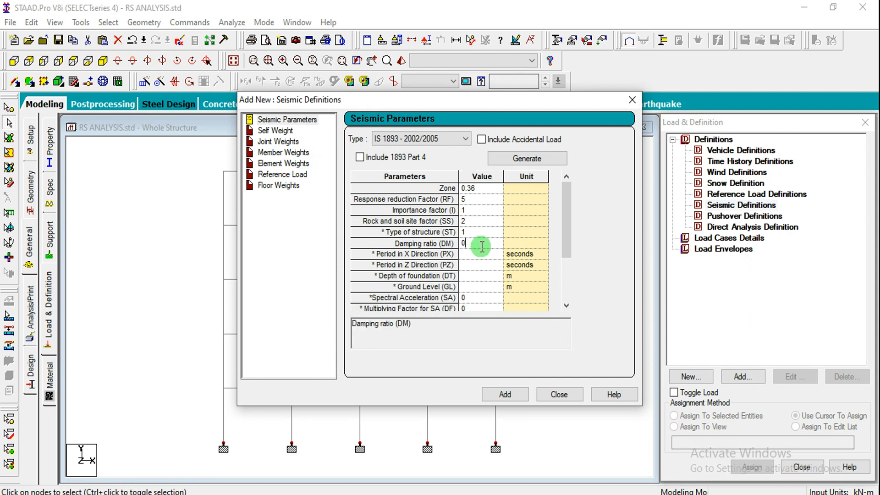
{"action": "left_click", "coordinate": [501, 400]}
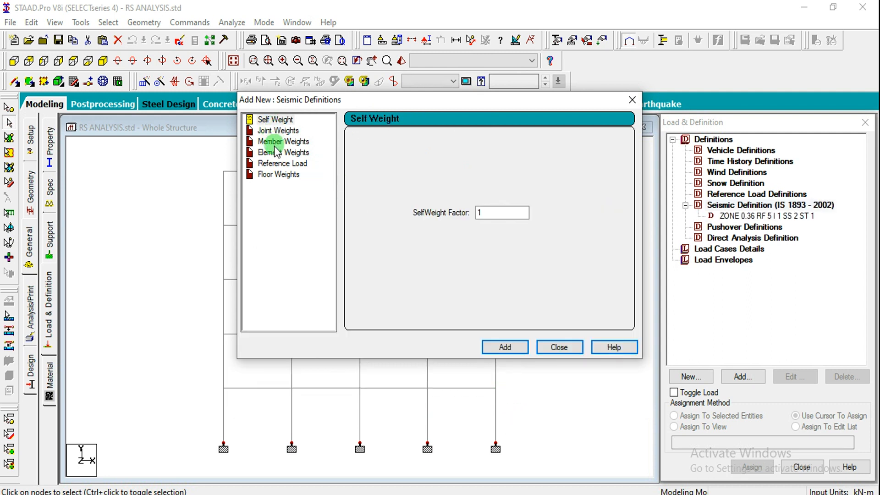
Add a seismic floor weight of -5 kN/m2 over the Y range 3 to 15 m
{"action": "left_click", "coordinate": [280, 175]}
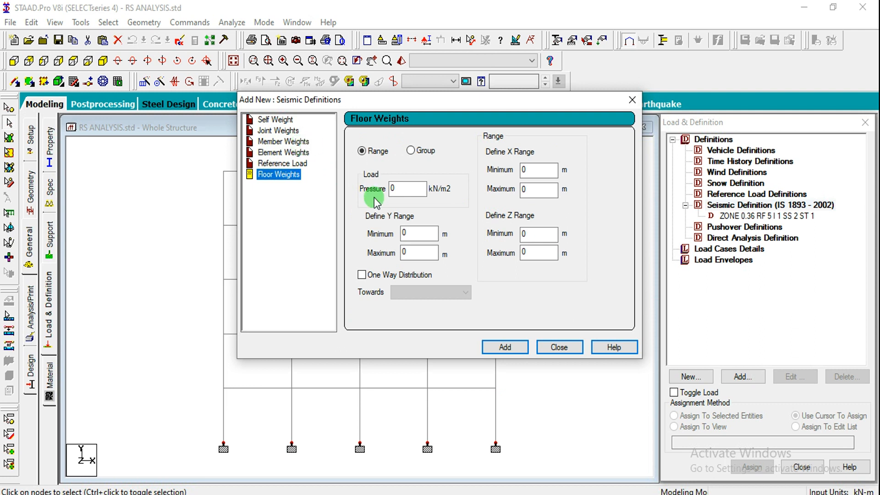
{"action": "double_click", "coordinate": [395, 188]}
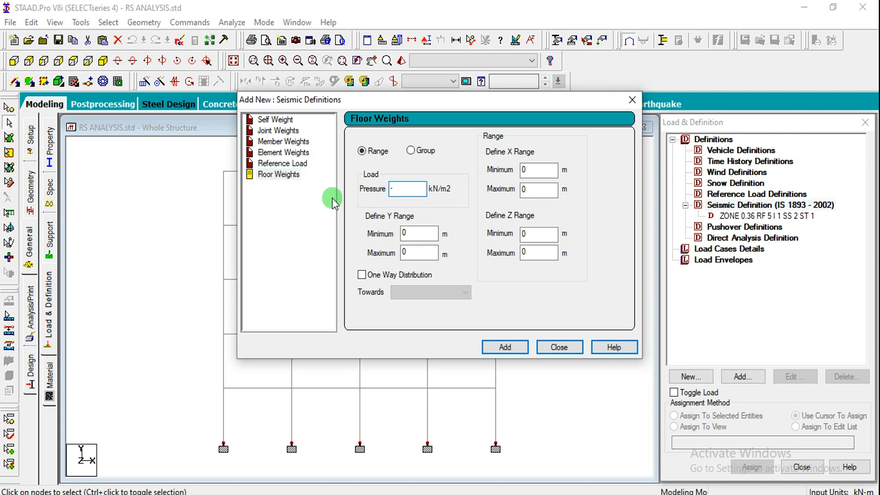
{"action": "double_click", "coordinate": [418, 232]}
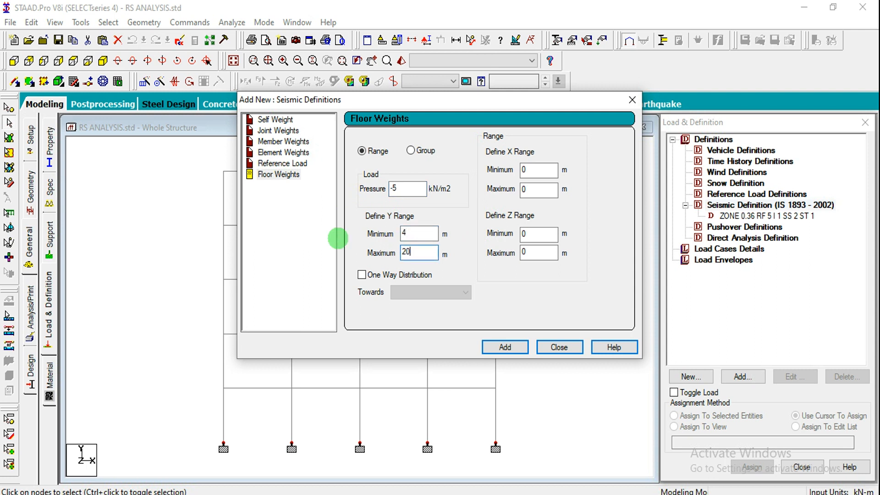
{"action": "key", "text": "shift+Tab"}
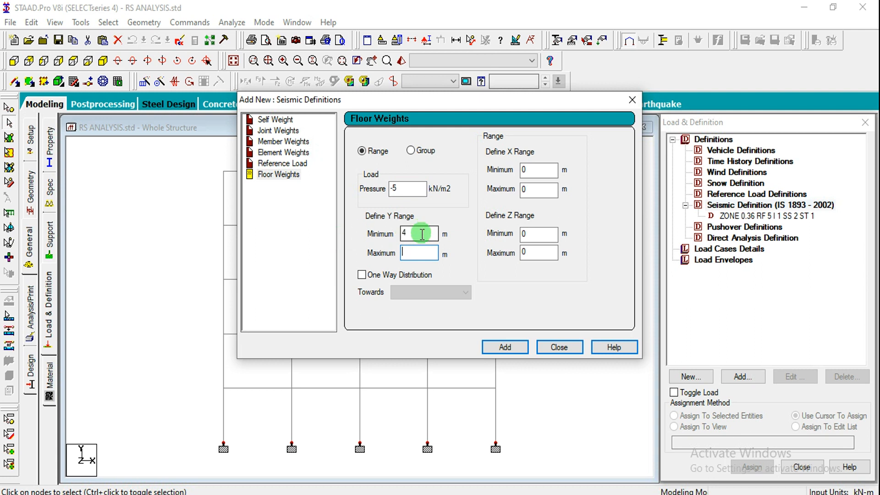
{"action": "left_click", "coordinate": [406, 252]}
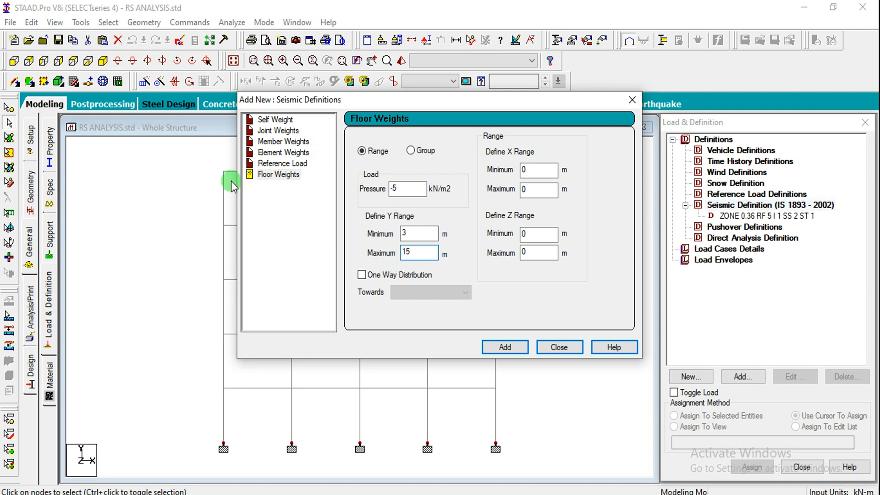
{"action": "left_click", "coordinate": [494, 343]}
Add a second seismic floor weight of -3 kN/m2 over the Y range 3 to 15 m and finish the seismic definition
{"action": "left_click_drag", "start_coordinate": [395, 188], "coordinate": [330, 181]}
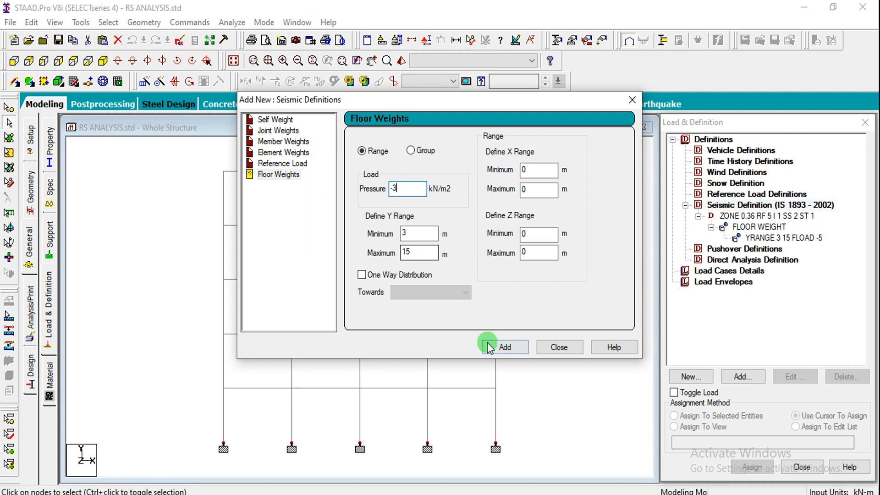
{"action": "left_click", "coordinate": [506, 347]}
{"action": "left_click", "coordinate": [559, 347]}
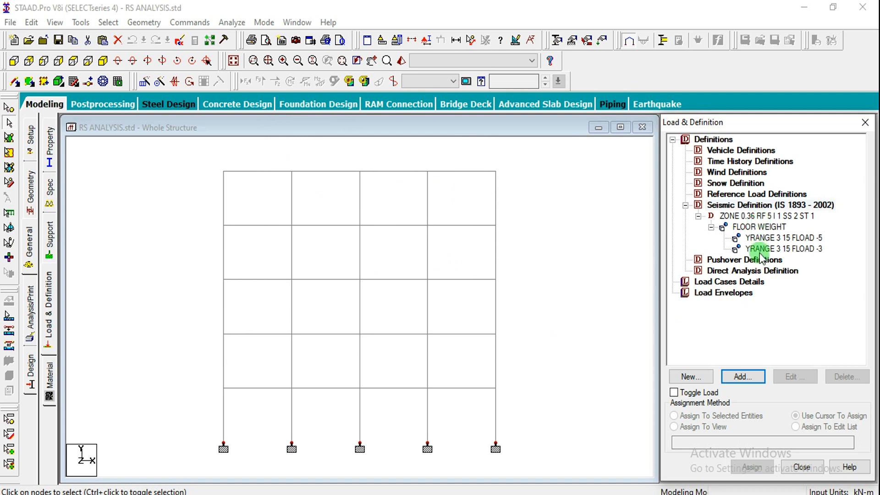
Create primary load case 1 with loading type Dead and the title DL
{"action": "left_click", "coordinate": [739, 282]}
{"action": "left_click", "coordinate": [743, 376]}
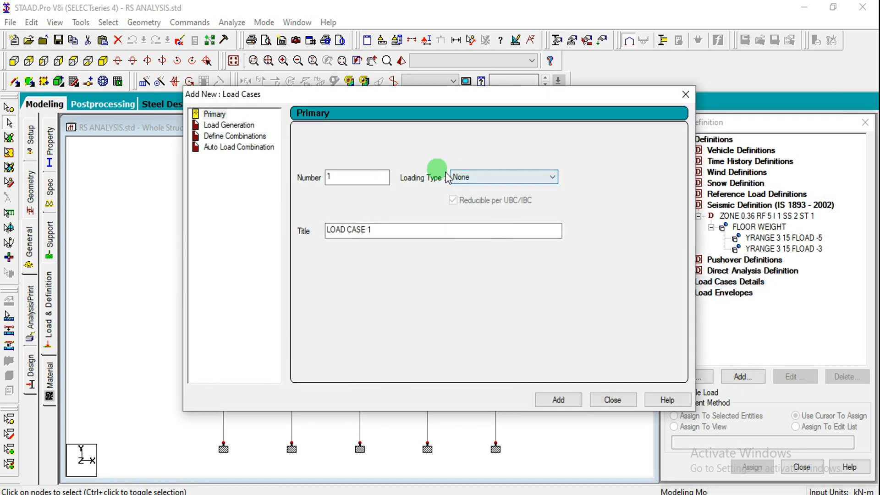
{"action": "left_click", "coordinate": [462, 177]}
{"action": "left_click", "coordinate": [466, 195]}
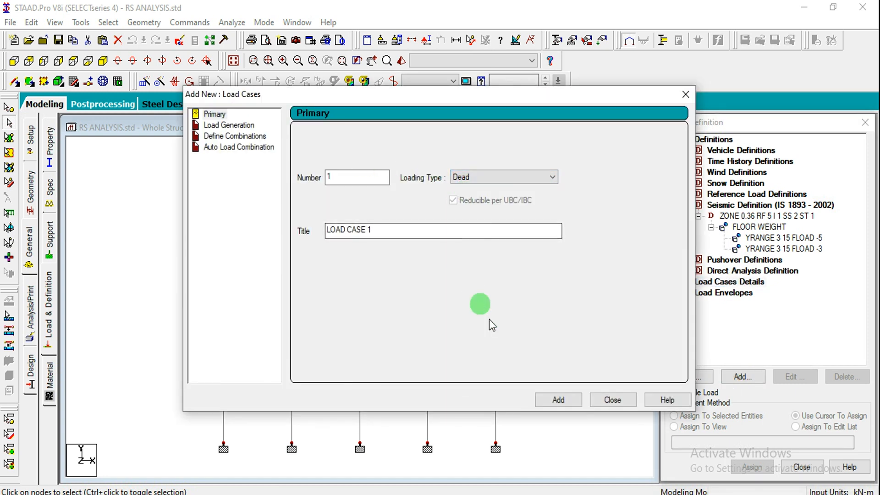
{"action": "left_click_drag", "start_coordinate": [391, 230], "coordinate": [200, 232]}
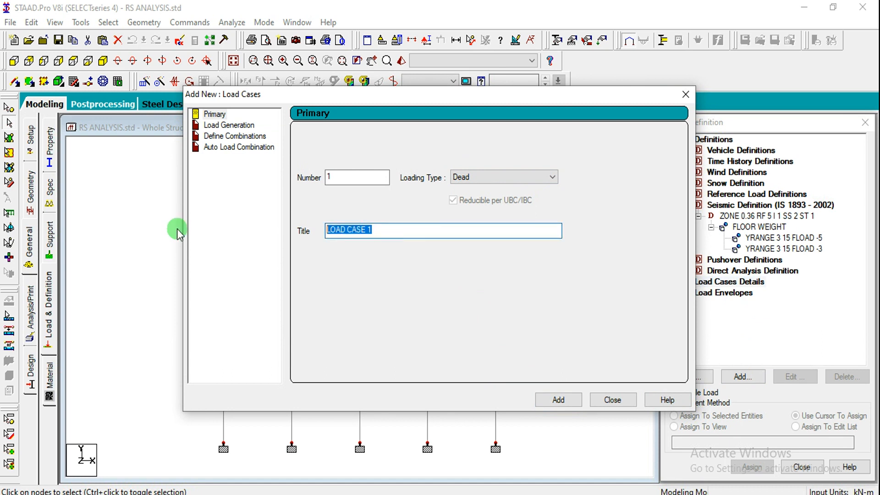
{"action": "type", "text": "DL"}
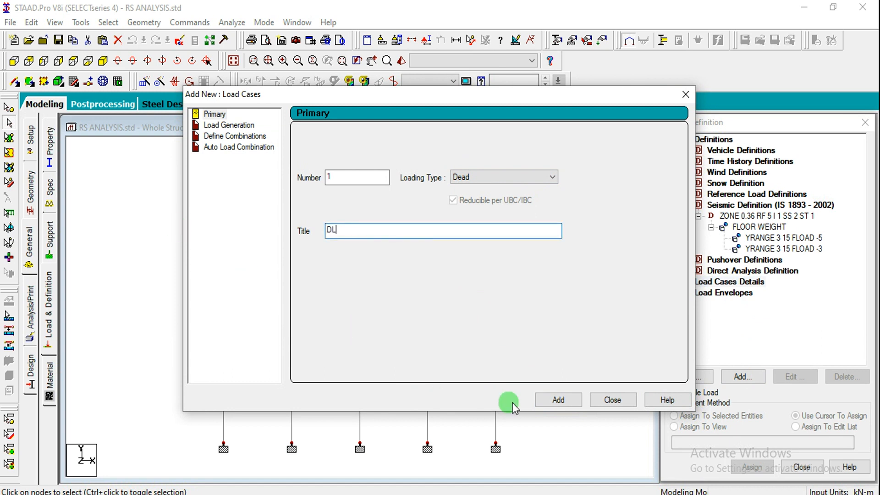
{"action": "left_click", "coordinate": [541, 406]}
Add primary load case 2 with loading type Live, keeping the default title
{"action": "left_click", "coordinate": [462, 176]}
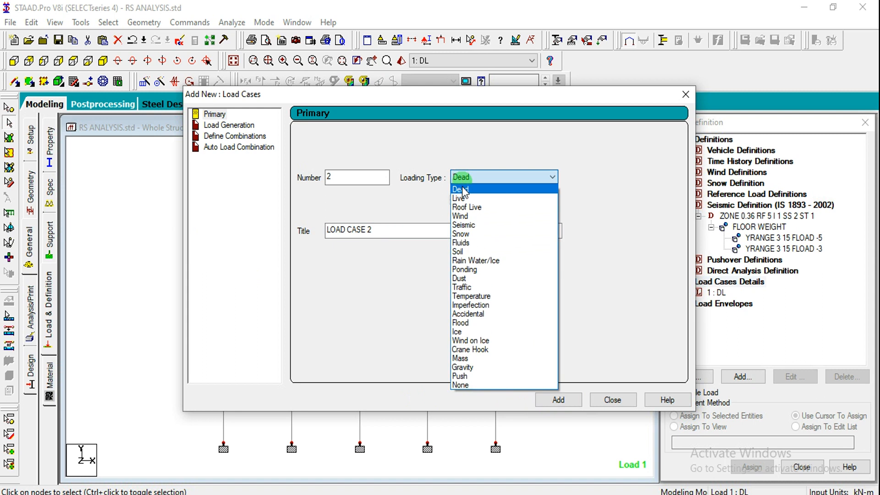
{"action": "left_click", "coordinate": [460, 198]}
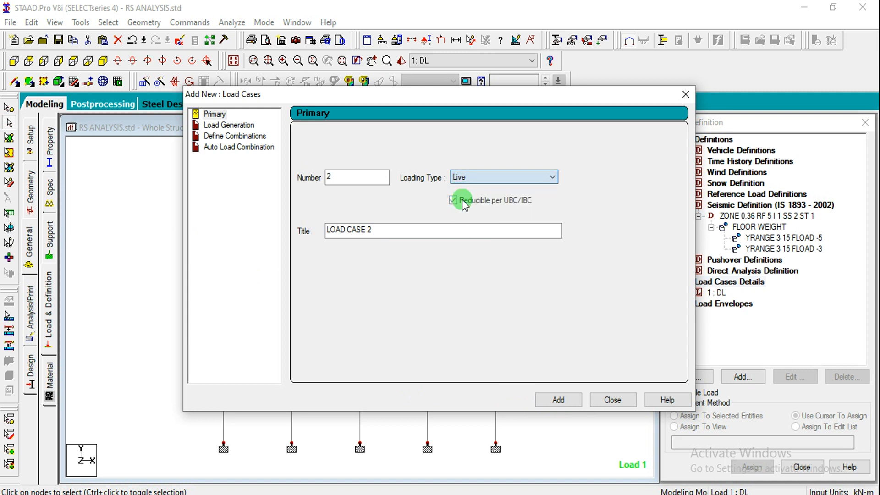
{"action": "left_click", "coordinate": [563, 399]}
Add primary load case 3 with loading type Seismic and the title RS, and finish adding load cases
{"action": "left_click", "coordinate": [380, 229]}
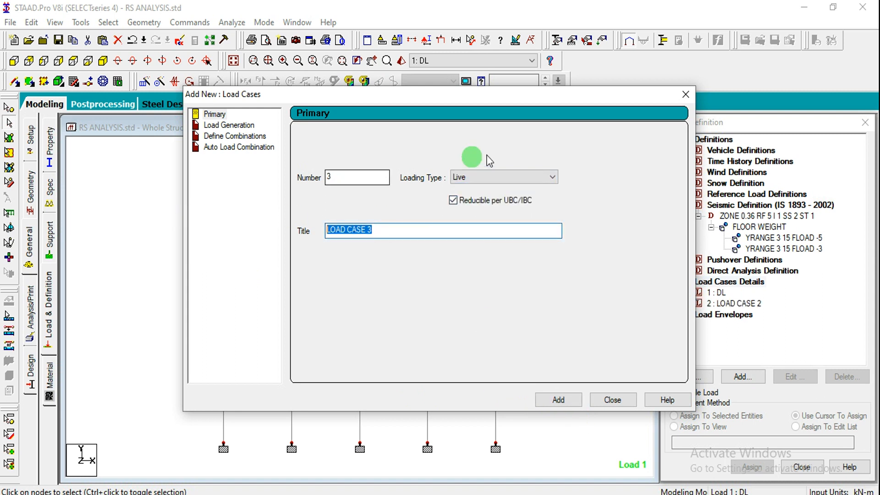
{"action": "left_click", "coordinate": [487, 176]}
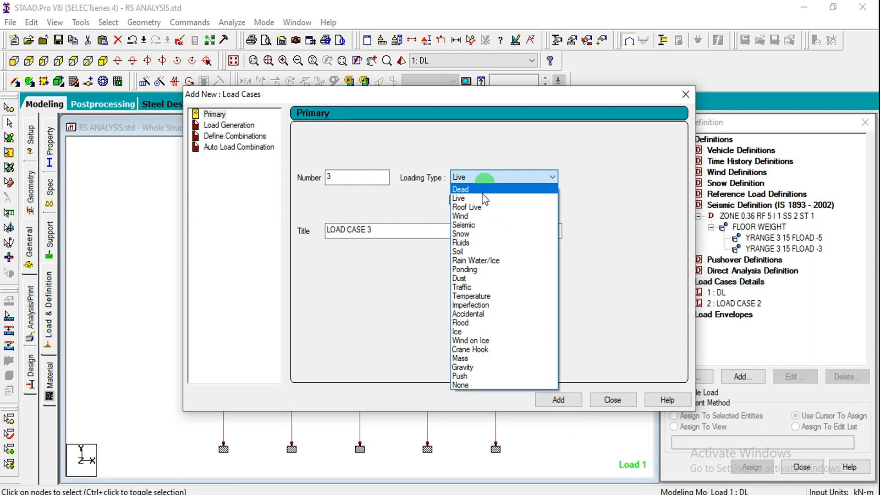
{"action": "left_click", "coordinate": [473, 223]}
{"action": "left_click", "coordinate": [399, 229]}
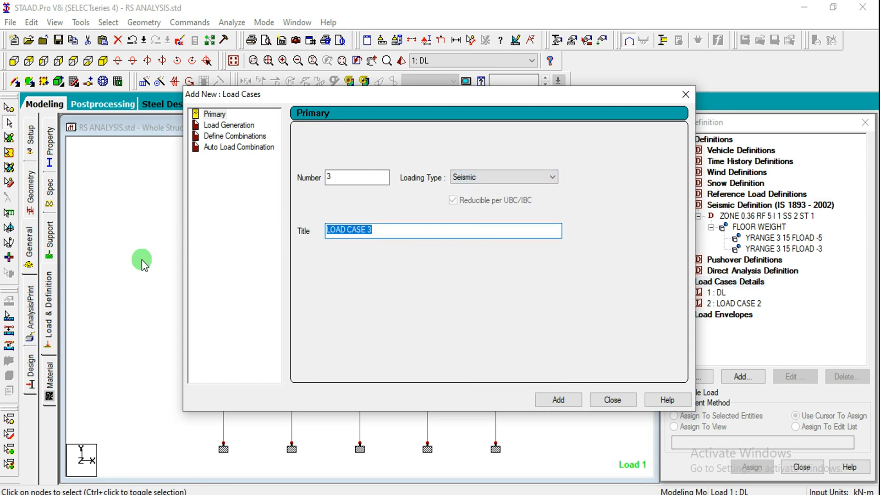
{"action": "type", "text": "RS"}
{"action": "left_click", "coordinate": [567, 405]}
{"action": "left_click", "coordinate": [613, 400]}
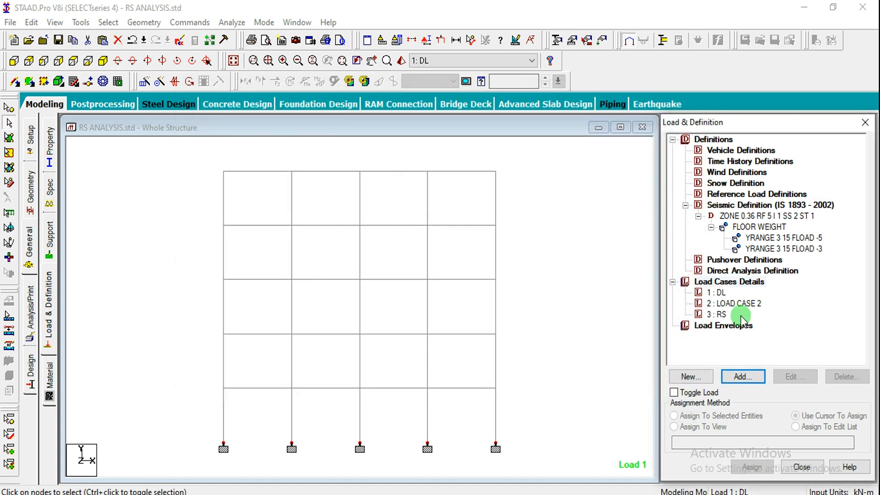
Rename load case 2 as LL
{"action": "double_click", "coordinate": [743, 304]}
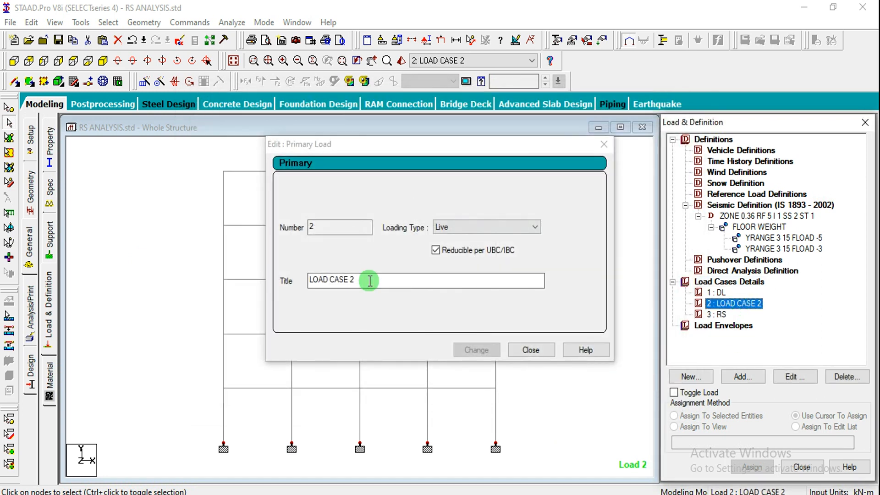
{"action": "left_click_drag", "start_coordinate": [367, 280], "coordinate": [136, 316]}
{"action": "type", "text": "LL"}
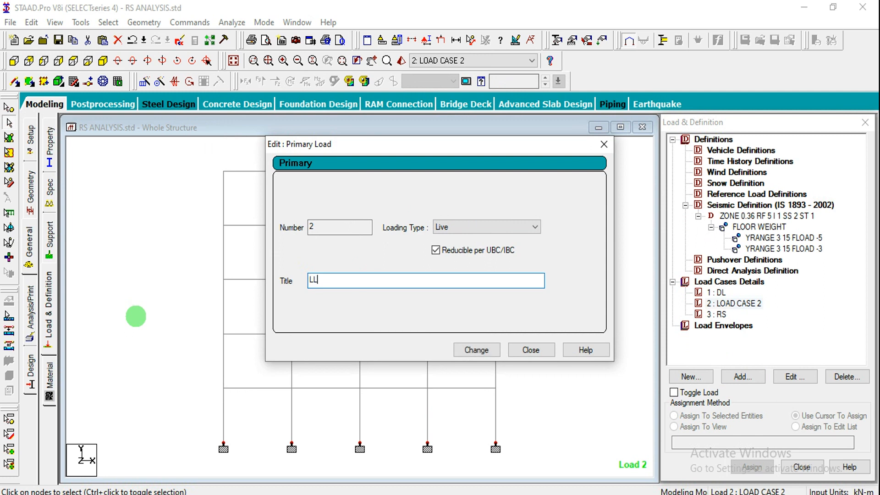
{"action": "left_click", "coordinate": [470, 350]}
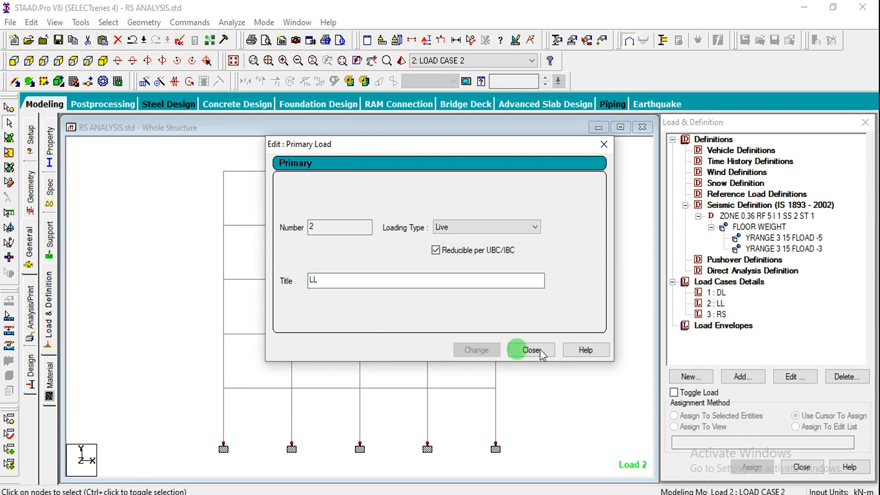
{"action": "left_click", "coordinate": [532, 350]}
Add a floor load of -5 kN/m2 in Global Y over the Y range 3 to 15 m to load case DL and display it
{"action": "left_click", "coordinate": [716, 292]}
{"action": "left_click", "coordinate": [739, 378]}
{"action": "left_click", "coordinate": [739, 382]}
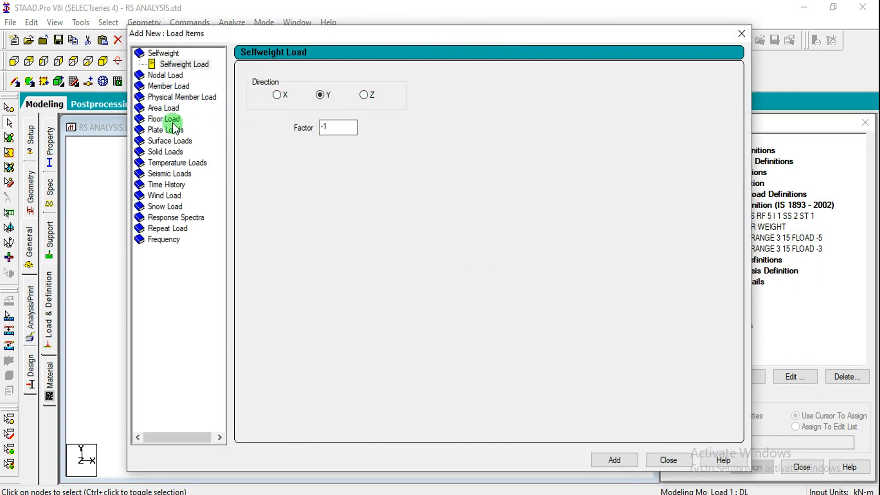
{"action": "left_click", "coordinate": [172, 119]}
{"action": "double_click", "coordinate": [285, 140]}
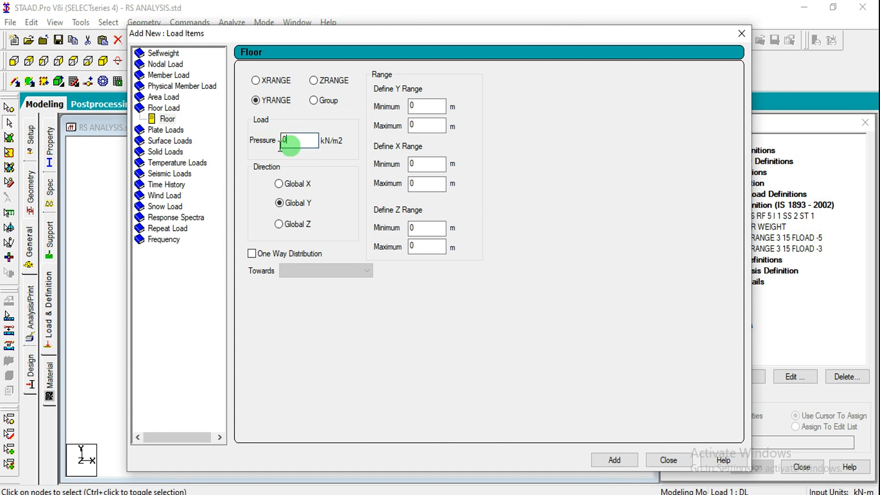
{"action": "left_click_drag", "start_coordinate": [317, 40], "coordinate": [296, 43]}
{"action": "type", "text": "-5"}
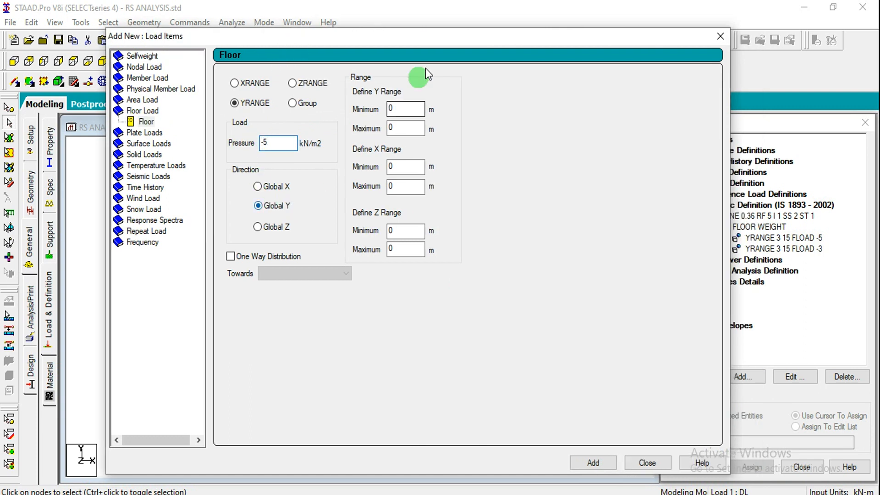
{"action": "double_click", "coordinate": [407, 109]}
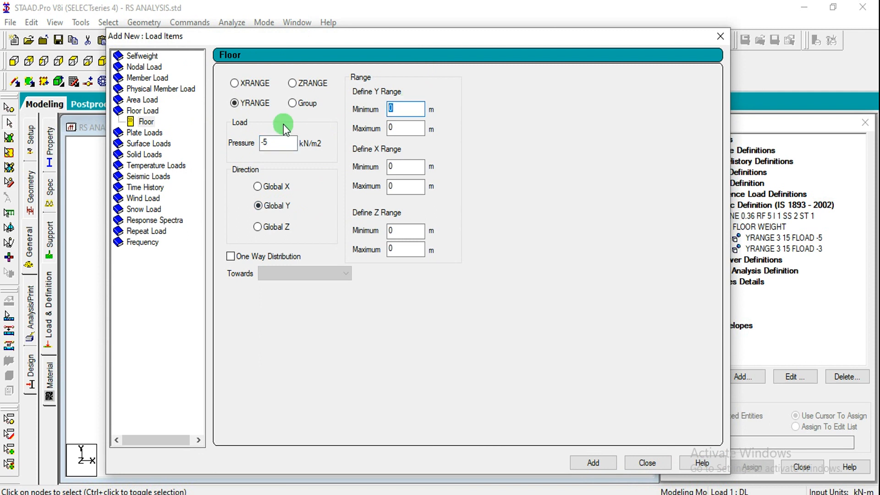
{"action": "type", "text": "3"}
{"action": "key", "text": "Tab"}
{"action": "left_click", "coordinate": [591, 463]}
{"action": "left_click", "coordinate": [642, 463]}
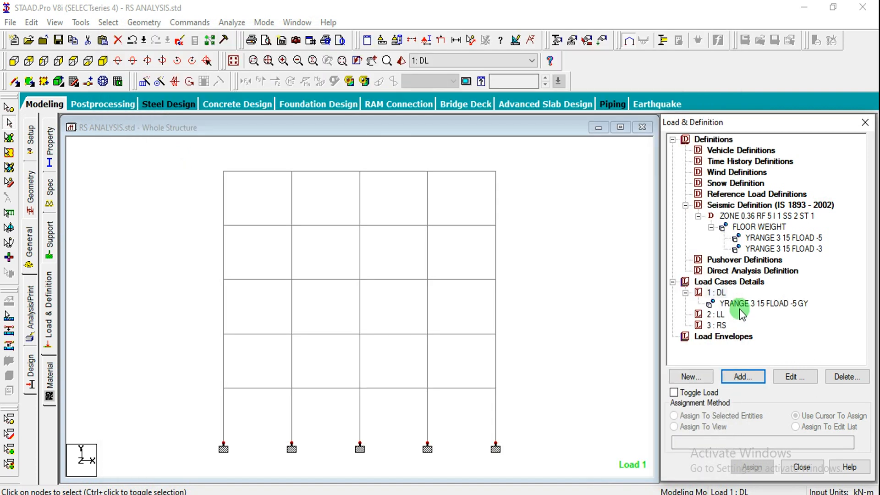
{"action": "left_click", "coordinate": [716, 316]}
{"action": "left_click", "coordinate": [733, 303]}
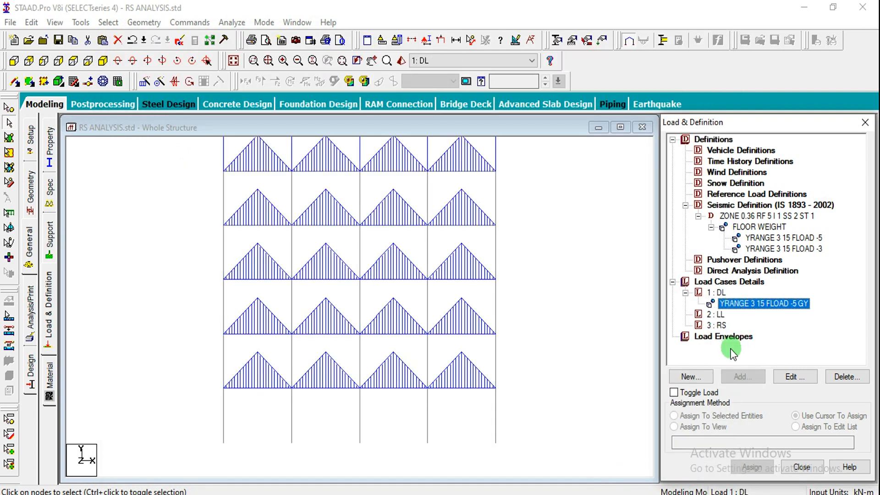
Add a floor load of -3 kN/m2 in Global Y over the Y range 3 to 15 m to load case LL
{"action": "left_click", "coordinate": [717, 314]}
{"action": "left_click", "coordinate": [739, 377]}
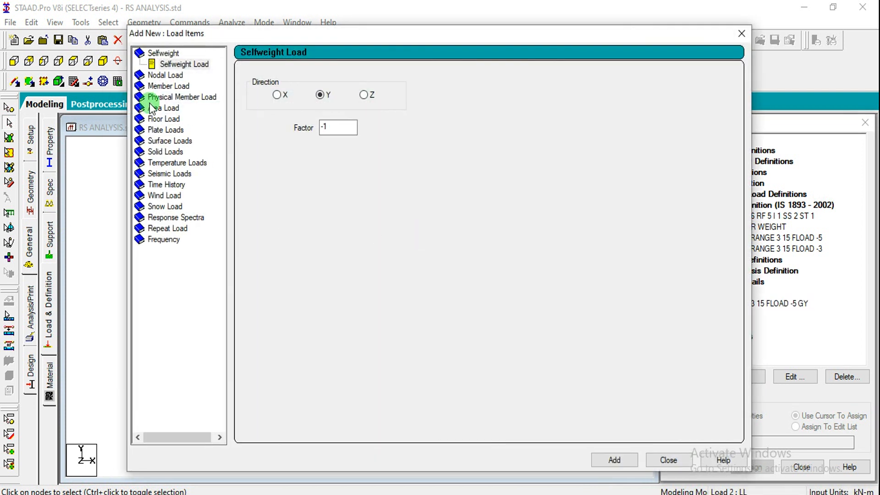
{"action": "left_click", "coordinate": [161, 120]}
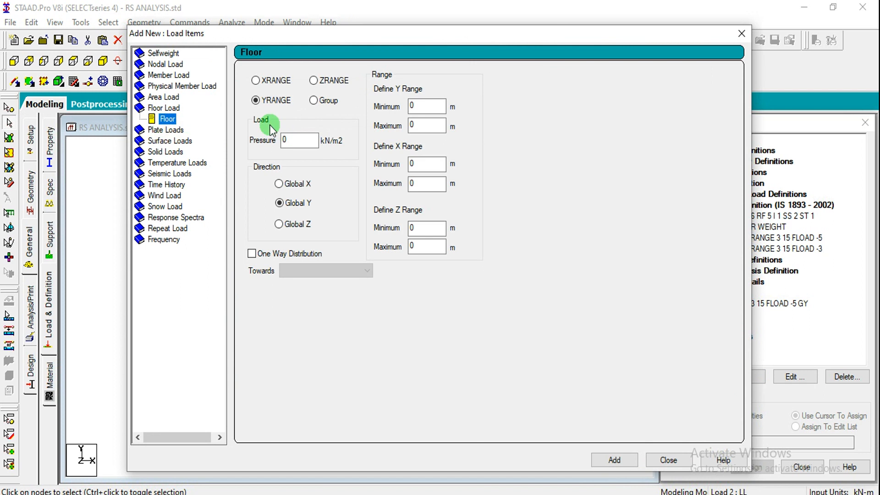
{"action": "double_click", "coordinate": [291, 140]}
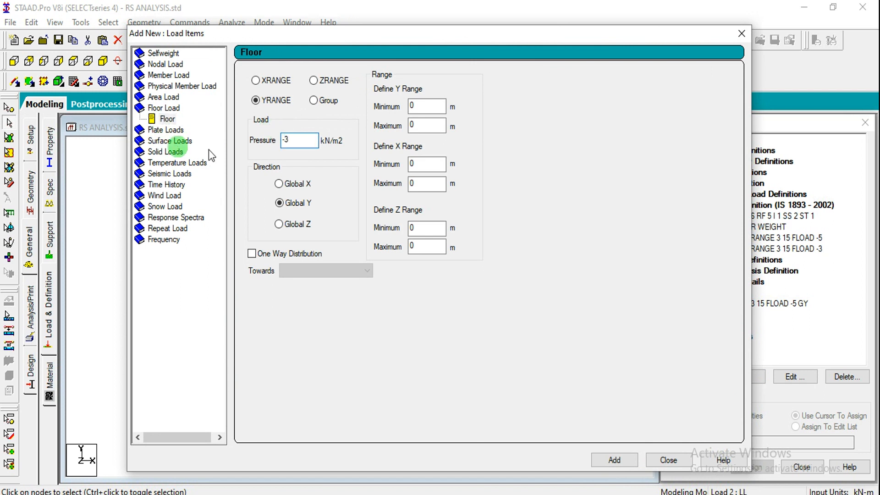
{"action": "double_click", "coordinate": [427, 106]}
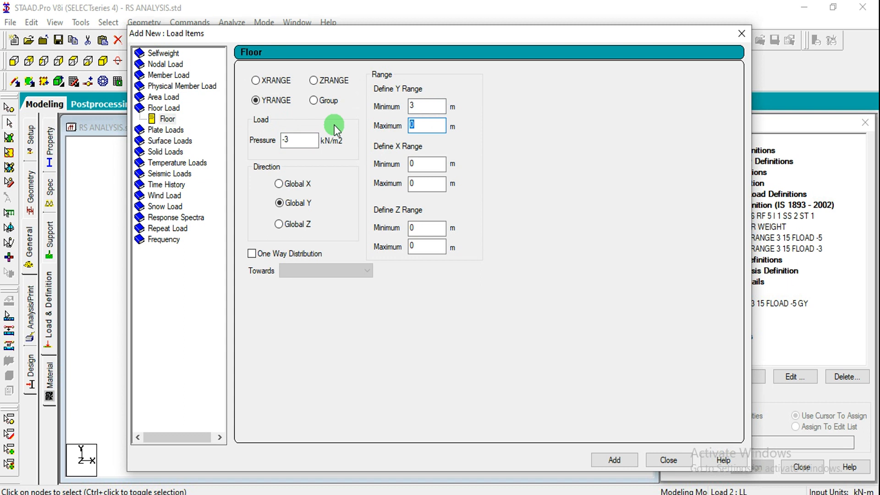
{"action": "left_click", "coordinate": [595, 459]}
{"action": "left_click", "coordinate": [676, 461]}
{"action": "left_click", "coordinate": [777, 346]}
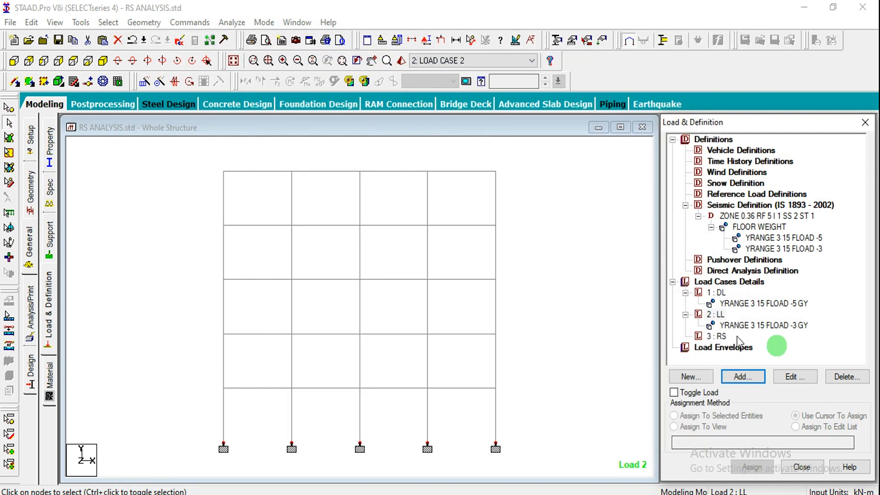
Start adding load items to load case RS and save the modified structure through the auto save
{"action": "left_click", "coordinate": [715, 336]}
{"action": "left_click", "coordinate": [742, 377]}
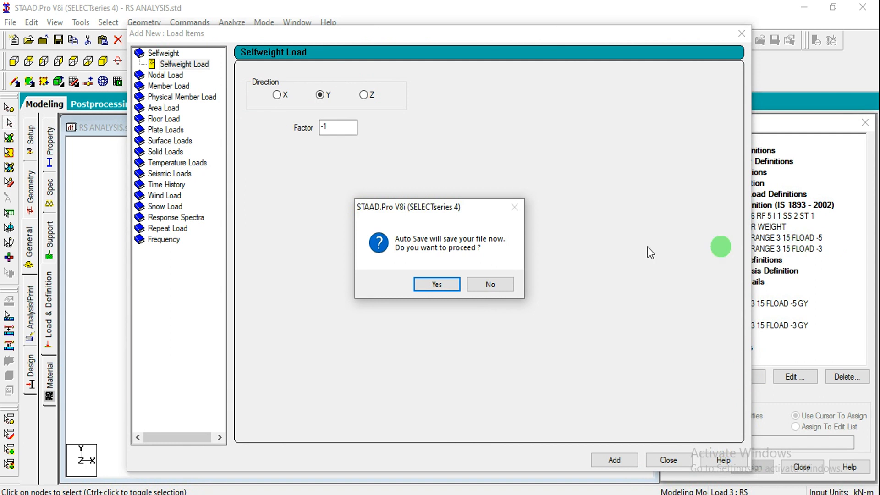
{"action": "left_click", "coordinate": [452, 280]}
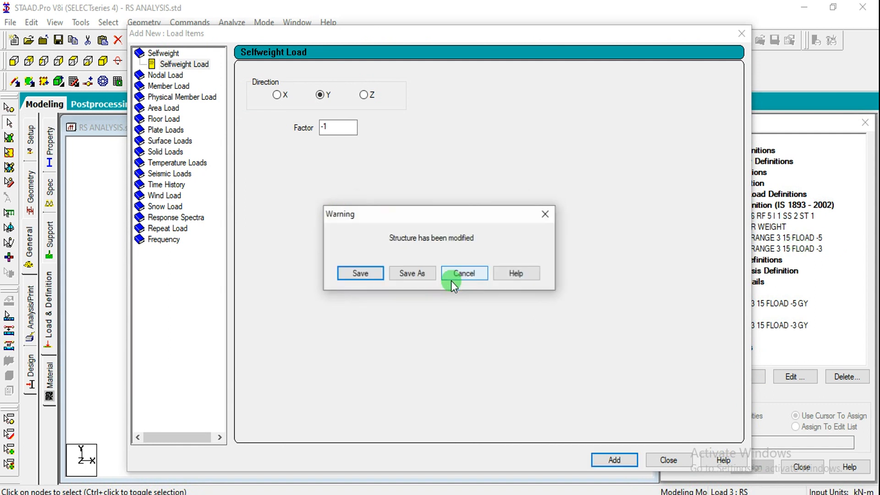
{"action": "left_click", "coordinate": [378, 273]}
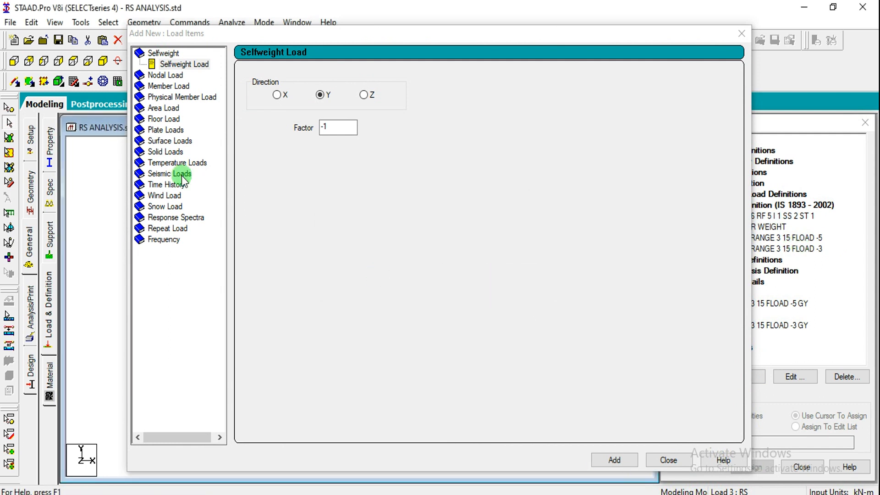
Add floor loads of -5 kN/m2 over the Y range 3 to 15 m to load case RS in Global X, Y and Z
{"action": "left_click", "coordinate": [152, 121]}
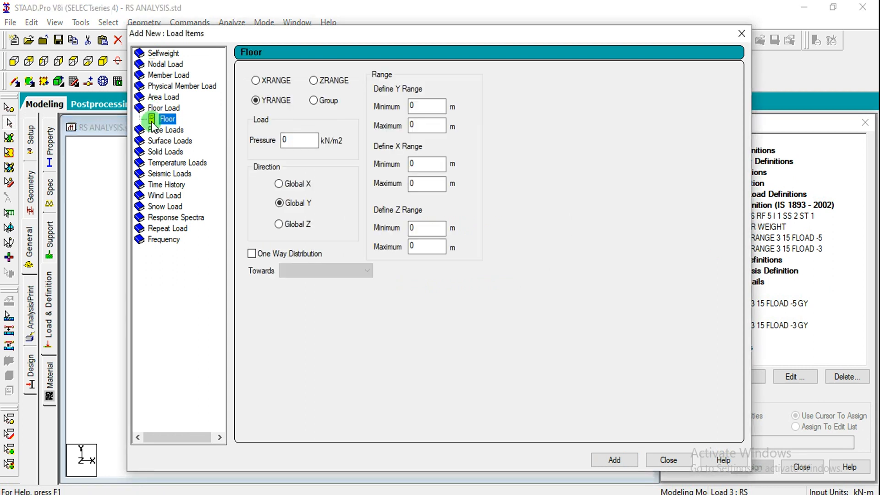
{"action": "left_click", "coordinate": [291, 146]}
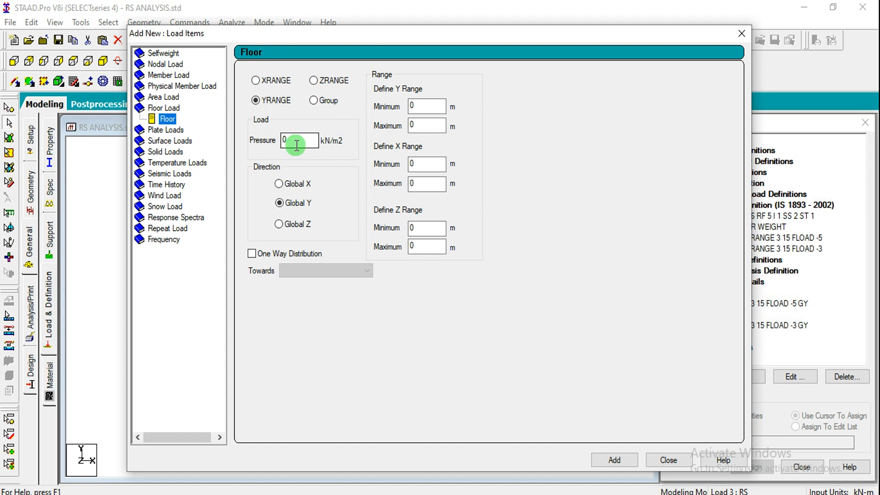
{"action": "double_click", "coordinate": [297, 146]}
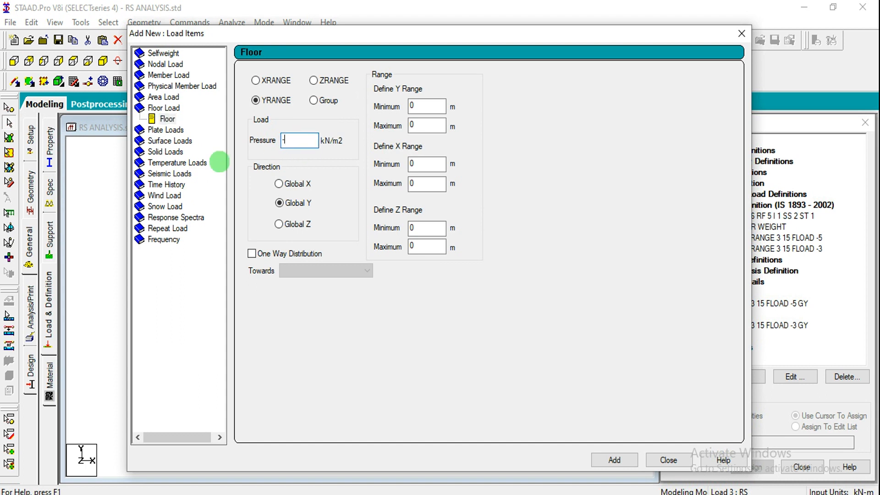
{"action": "double_click", "coordinate": [427, 106]}
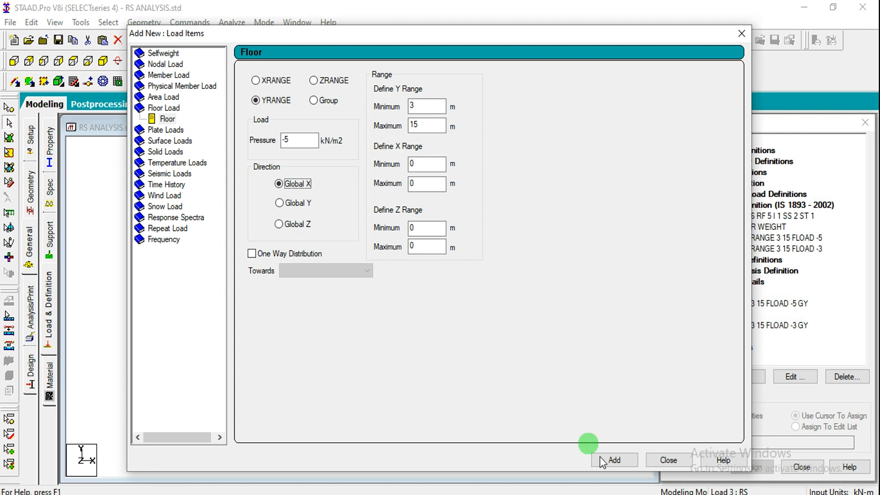
{"action": "left_click", "coordinate": [614, 460]}
{"action": "left_click", "coordinate": [293, 203]}
{"action": "left_click", "coordinate": [615, 461]}
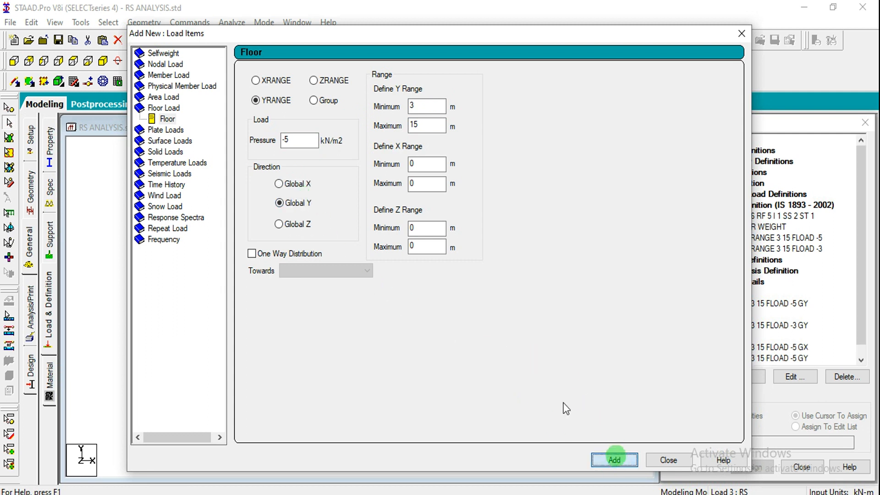
{"action": "left_click", "coordinate": [297, 224]}
{"action": "left_click", "coordinate": [615, 460]}
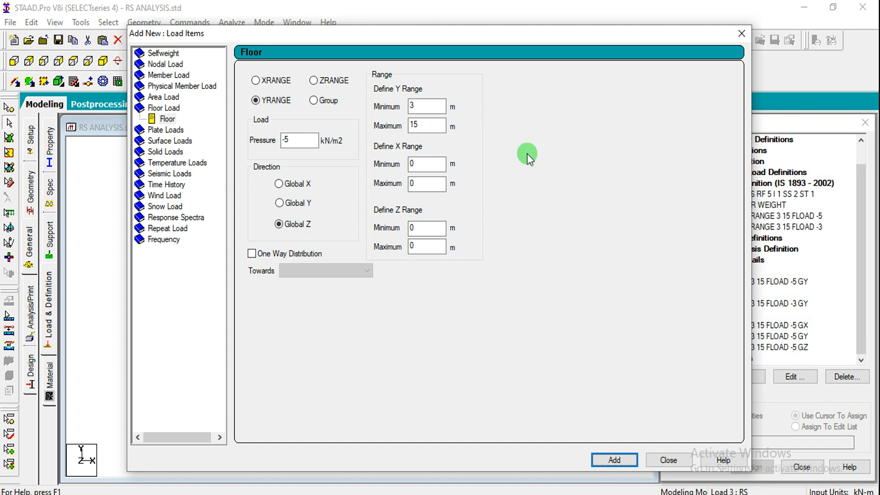
Add floor loads of -3 kN/m2 over the same Y range to load case RS in Global X, Y and Z, and finish adding items
{"action": "left_click_drag", "start_coordinate": [299, 137], "coordinate": [195, 138]}
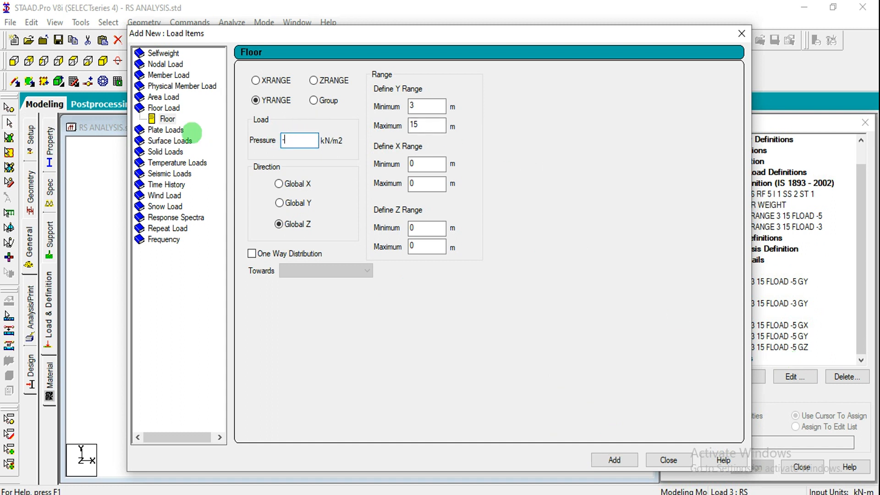
{"action": "type", "text": "-3"}
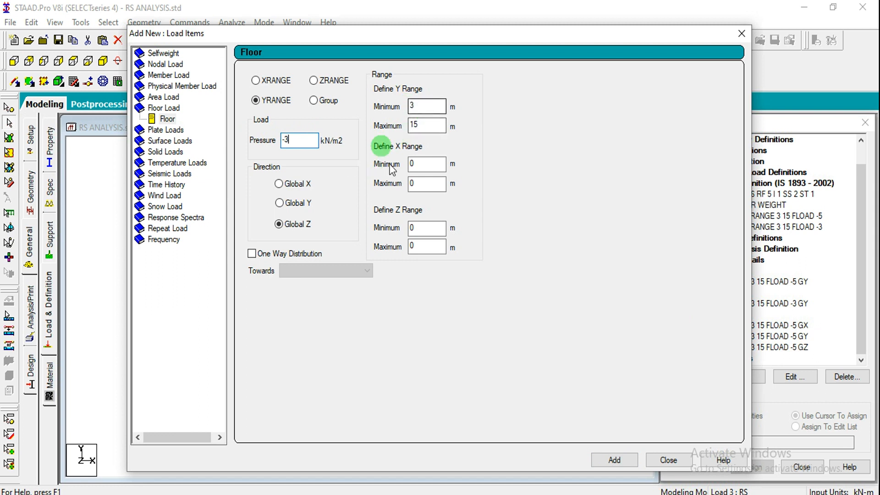
{"action": "left_click", "coordinate": [286, 187]}
{"action": "left_click", "coordinate": [615, 460]}
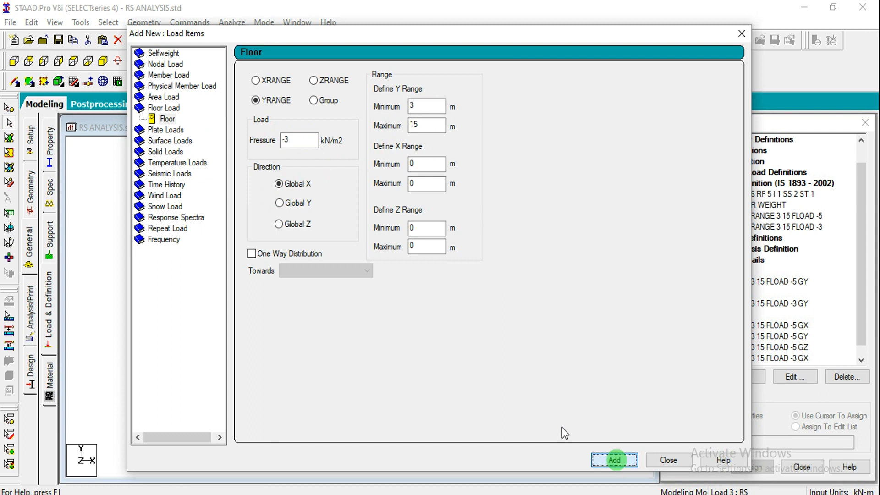
{"action": "left_click", "coordinate": [301, 203]}
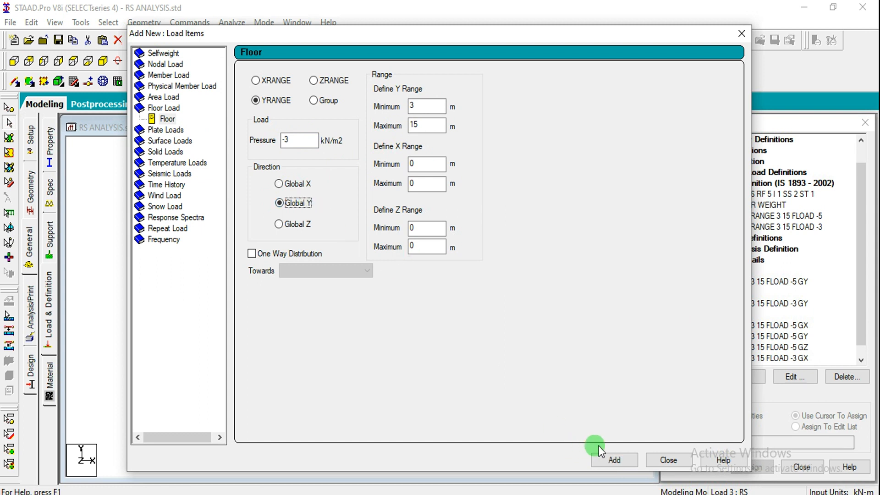
{"action": "left_click", "coordinate": [615, 460]}
{"action": "left_click", "coordinate": [293, 224]}
{"action": "left_click", "coordinate": [357, 273]}
{"action": "left_click", "coordinate": [614, 460]}
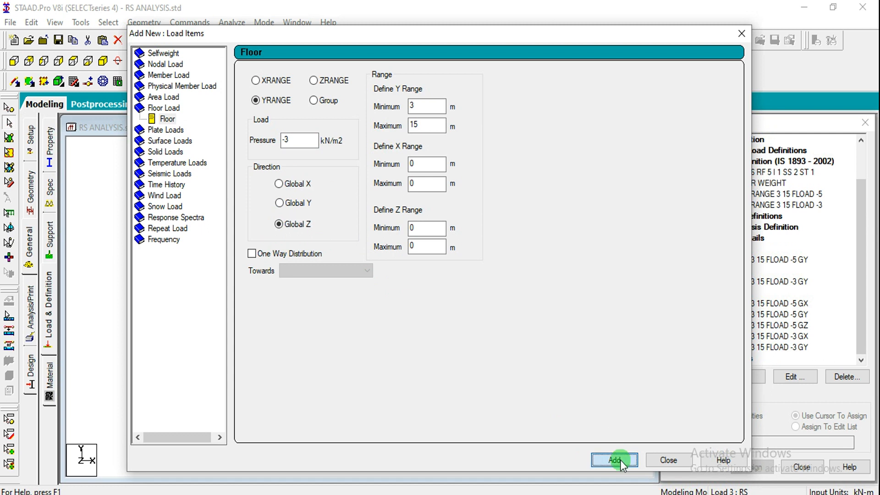
{"action": "left_click", "coordinate": [664, 464]}
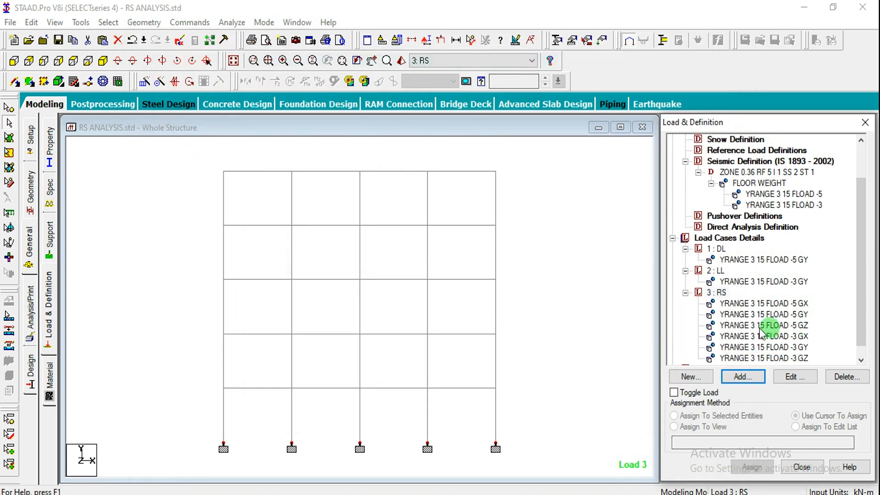
Start a response spectrum load item for load case RS and select the IS-1893 code
{"action": "left_click", "coordinate": [735, 378]}
{"action": "left_click", "coordinate": [518, 264]}
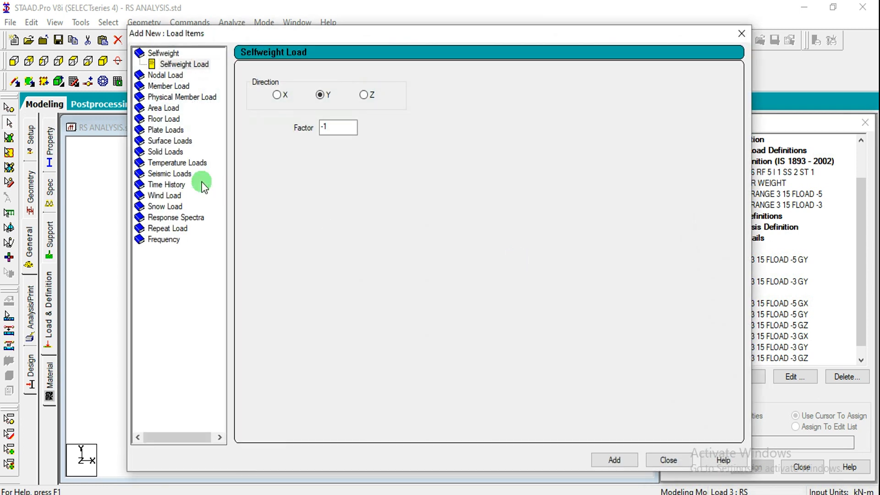
{"action": "left_click", "coordinate": [178, 217]}
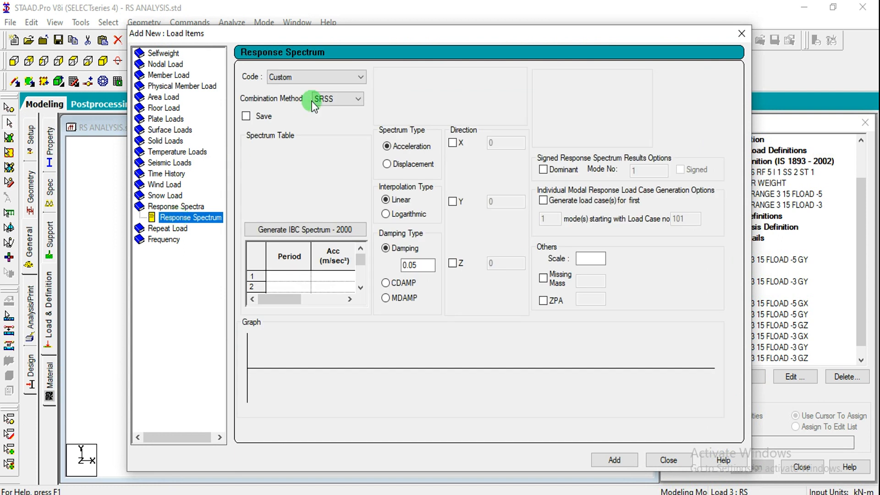
{"action": "left_click", "coordinate": [296, 77]}
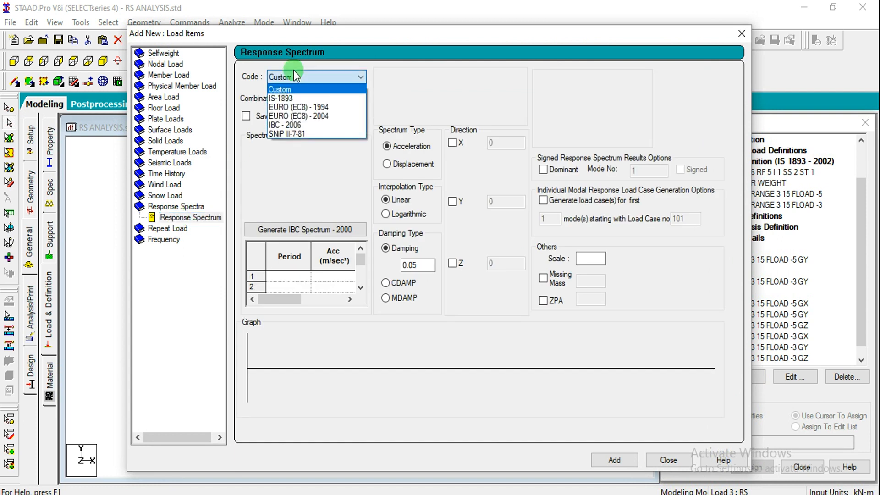
{"action": "left_click", "coordinate": [292, 99]}
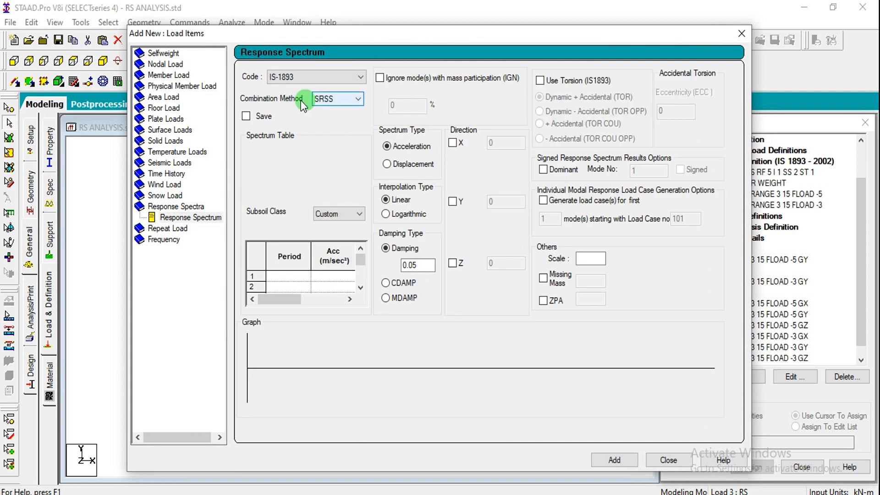
Keep SRSS as the combination method, select Medium Soil as the subsoil class and set the damping to 0
{"action": "left_click", "coordinate": [339, 102]}
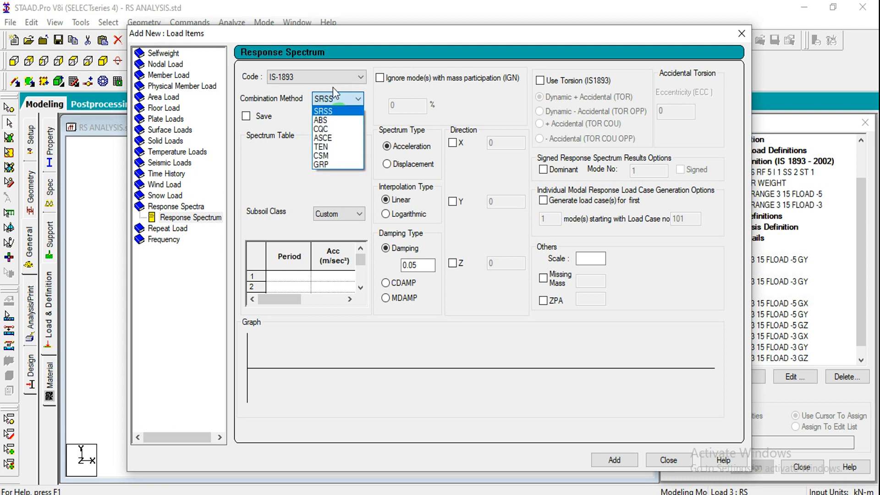
{"action": "left_click", "coordinate": [299, 215]}
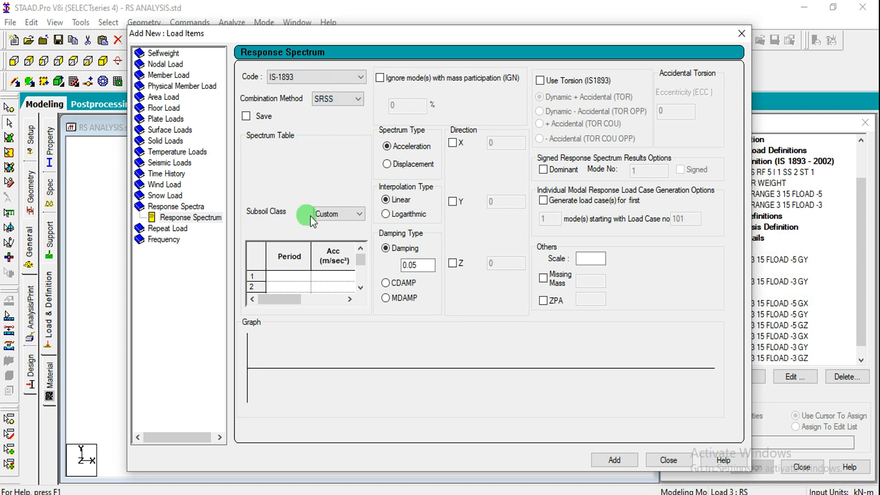
{"action": "left_click", "coordinate": [334, 215]}
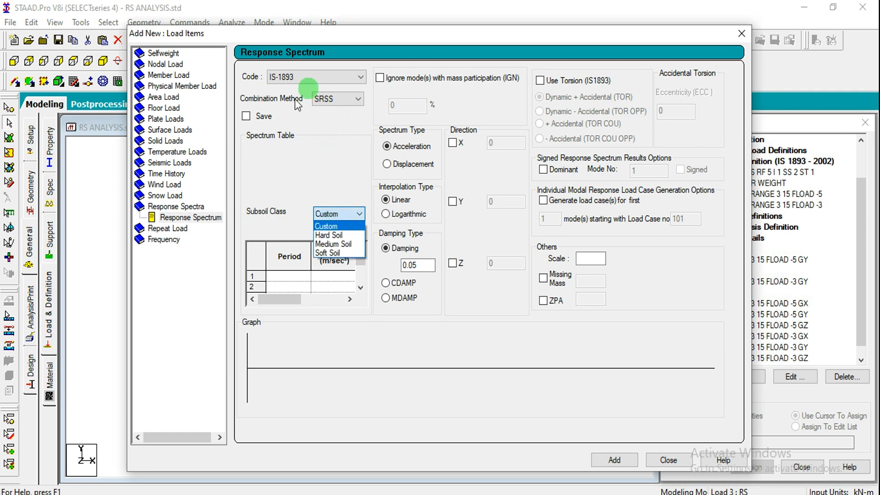
{"action": "left_click", "coordinate": [352, 246]}
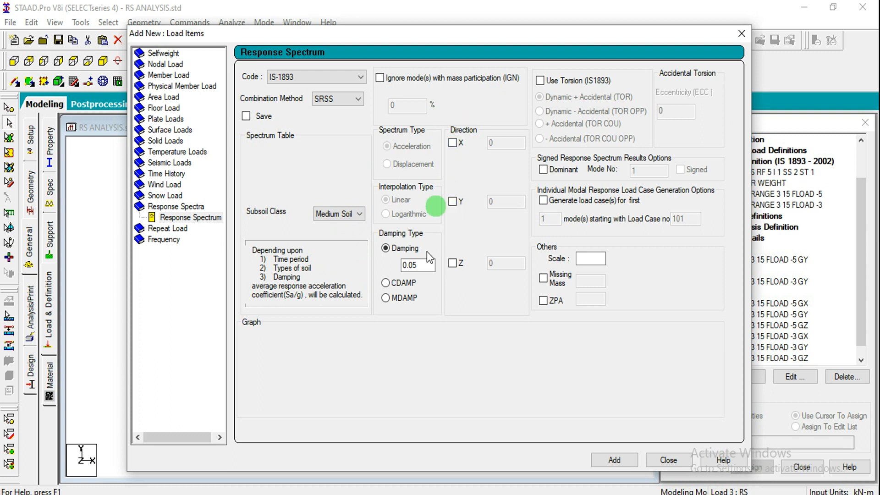
{"action": "left_click_drag", "start_coordinate": [425, 265], "coordinate": [362, 281]}
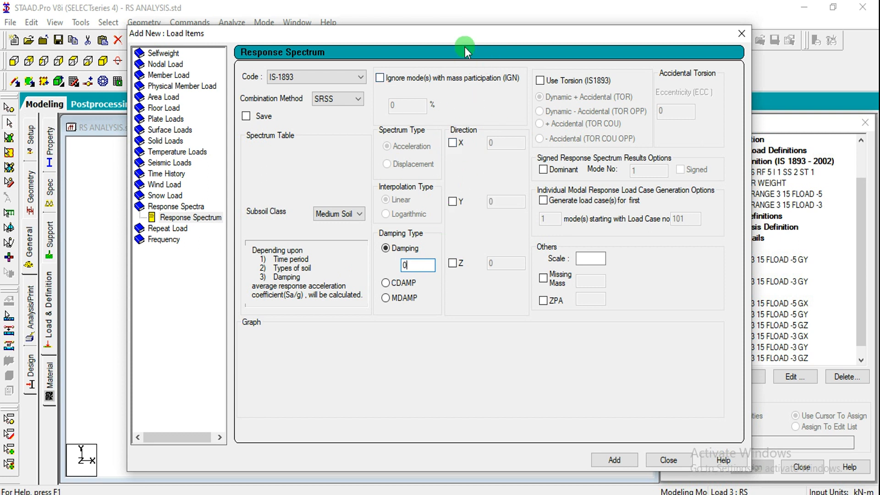
{"action": "left_click_drag", "start_coordinate": [458, 36], "coordinate": [370, 40]}
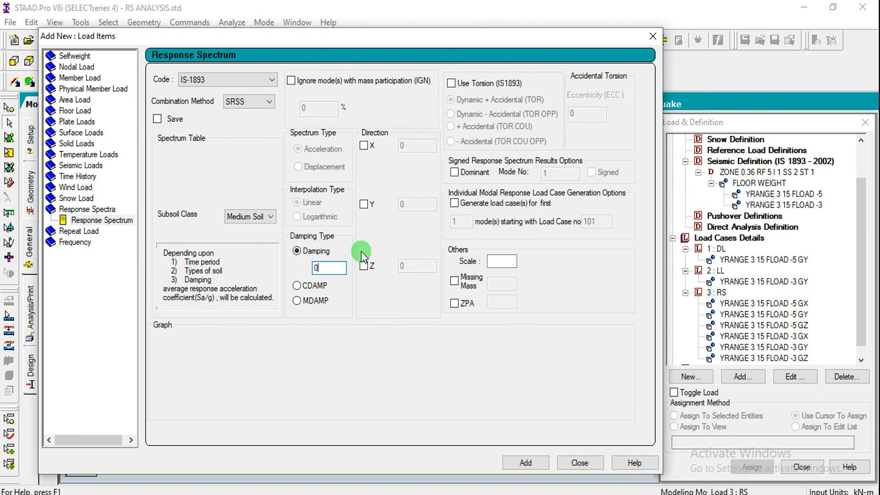
{"action": "mouse_move", "coordinate": [326, 343]}
{"action": "left_mouse_down"}
{"action": "mouse_move", "coordinate": [333, 365]}
{"action": "mouse_move", "coordinate": [358, 351]}
{"action": "left_mouse_up"}
{"action": "mouse_move", "coordinate": [327, 382]}
{"action": "left_mouse_down"}
{"action": "mouse_move", "coordinate": [355, 377]}
{"action": "mouse_move", "coordinate": [344, 417]}
{"action": "left_mouse_up"}
{"action": "mouse_move", "coordinate": [368, 368]}
{"action": "left_mouse_down"}
{"action": "mouse_move", "coordinate": [377, 378]}
{"action": "mouse_move", "coordinate": [376, 363]}
{"action": "mouse_move", "coordinate": [404, 335]}
{"action": "mouse_move", "coordinate": [395, 355]}
{"action": "mouse_move", "coordinate": [408, 355]}
{"action": "left_mouse_up"}
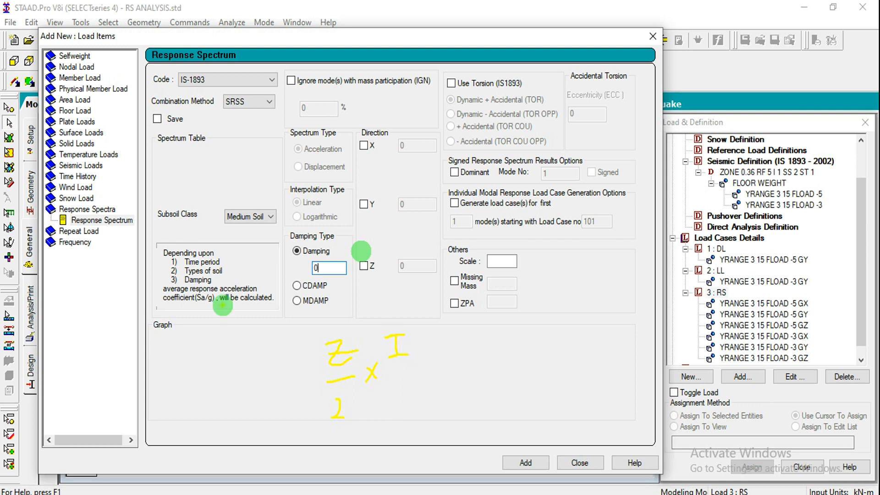
{"action": "mouse_move", "coordinate": [195, 305]}
{"action": "left_mouse_down"}
{"action": "mouse_move", "coordinate": [209, 304]}
{"action": "mouse_move", "coordinate": [206, 291]}
{"action": "mouse_move", "coordinate": [207, 306]}
{"action": "left_mouse_up"}
{"action": "mouse_move", "coordinate": [392, 372]}
{"action": "left_mouse_down"}
{"action": "mouse_move", "coordinate": [434, 362]}
{"action": "mouse_move", "coordinate": [425, 403]}
{"action": "mouse_move", "coordinate": [436, 401]}
{"action": "mouse_move", "coordinate": [420, 401]}
{"action": "mouse_move", "coordinate": [440, 402]}
{"action": "left_mouse_up"}
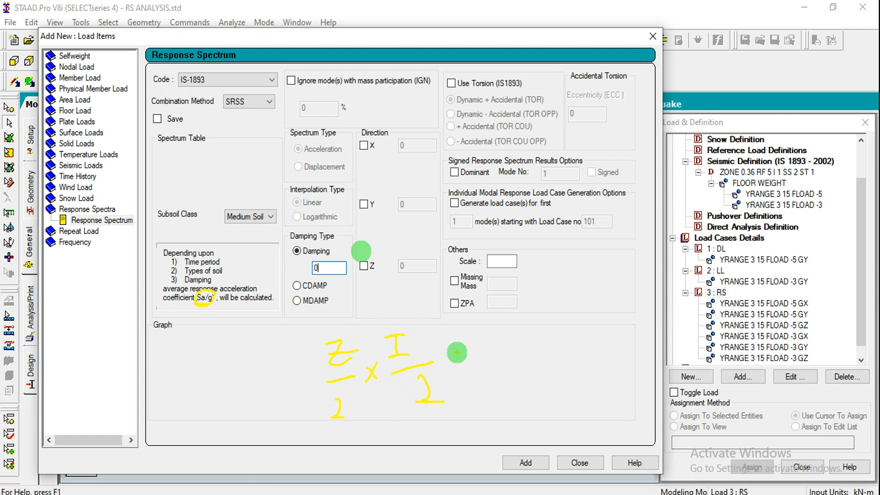
{"action": "mouse_move", "coordinate": [743, 183]}
{"action": "left_mouse_down"}
{"action": "mouse_move", "coordinate": [754, 161]}
{"action": "mouse_move", "coordinate": [750, 179]}
{"action": "left_mouse_up"}
{"action": "left_click_drag", "start_coordinate": [536, 355], "coordinate": [534, 356]}
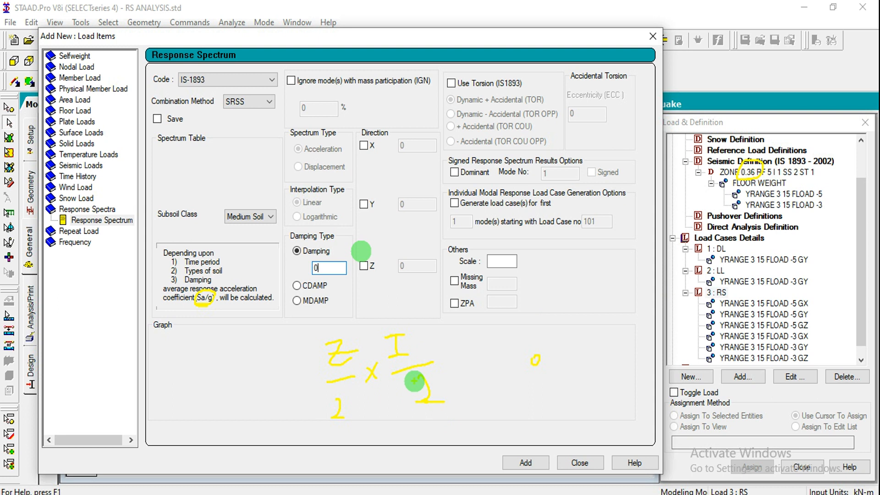
{"action": "left_click_drag", "start_coordinate": [340, 396], "coordinate": [368, 417]}
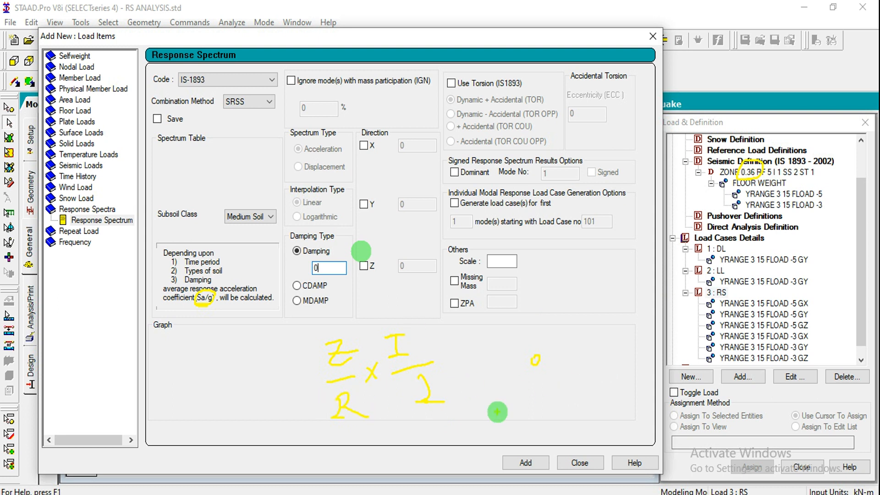
{"action": "key", "text": "Escape"}
Enable the X direction of the response spectrum and set its factor to 0.036
{"action": "left_click", "coordinate": [364, 145]}
{"action": "left_click", "coordinate": [414, 147]}
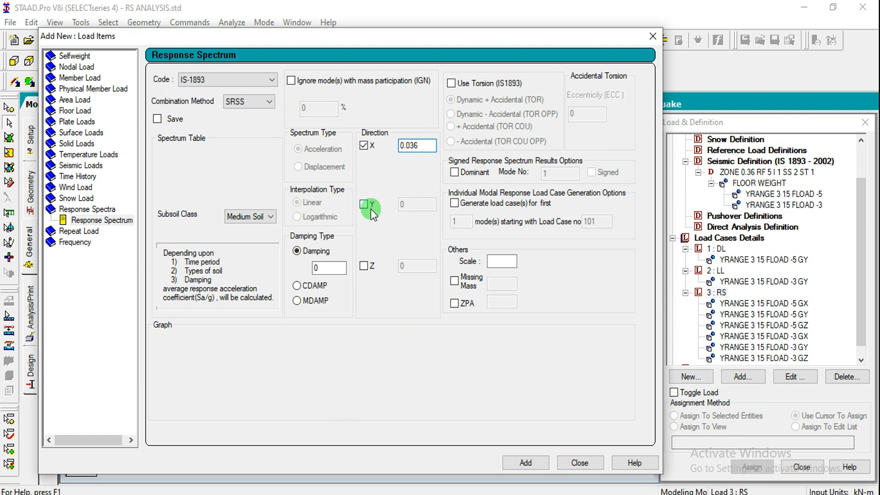
Switch to the Calculator and divide the zone factor 0.36 by 2
{"action": "left_click", "coordinate": [161, 494]}
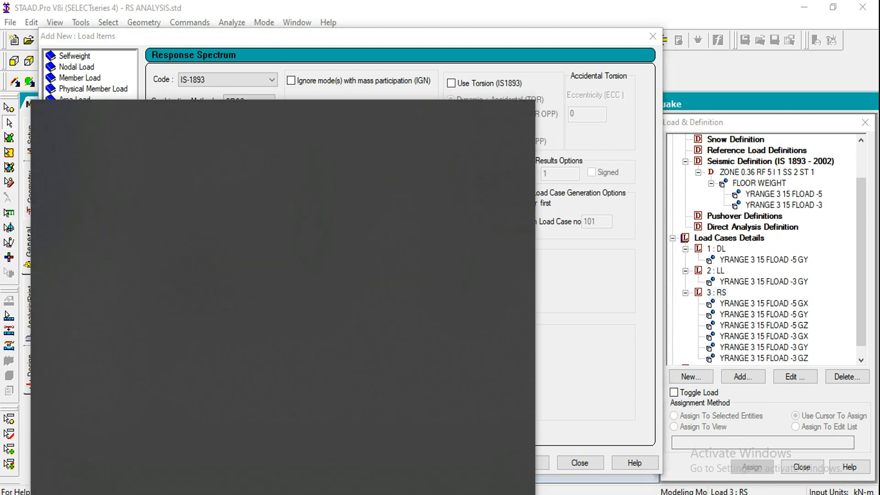
{"action": "type", "text": "calc"}
{"action": "key", "text": "Return"}
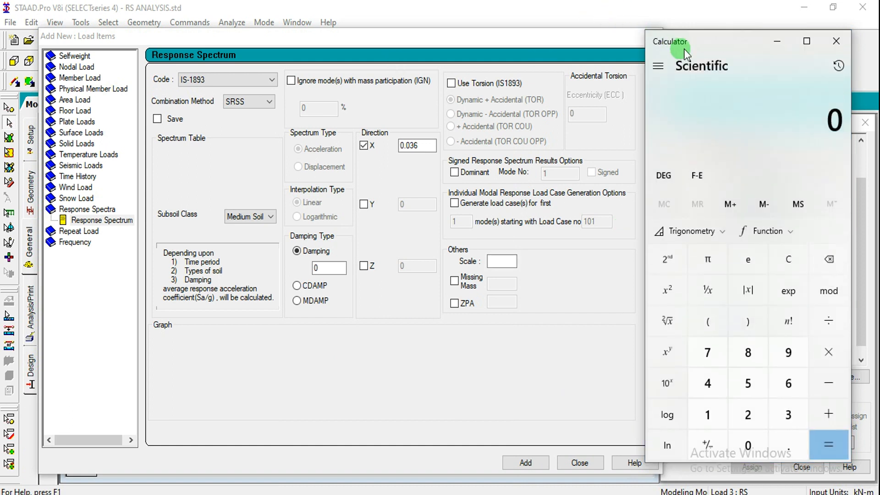
{"action": "left_click_drag", "start_coordinate": [698, 44], "coordinate": [636, 45]}
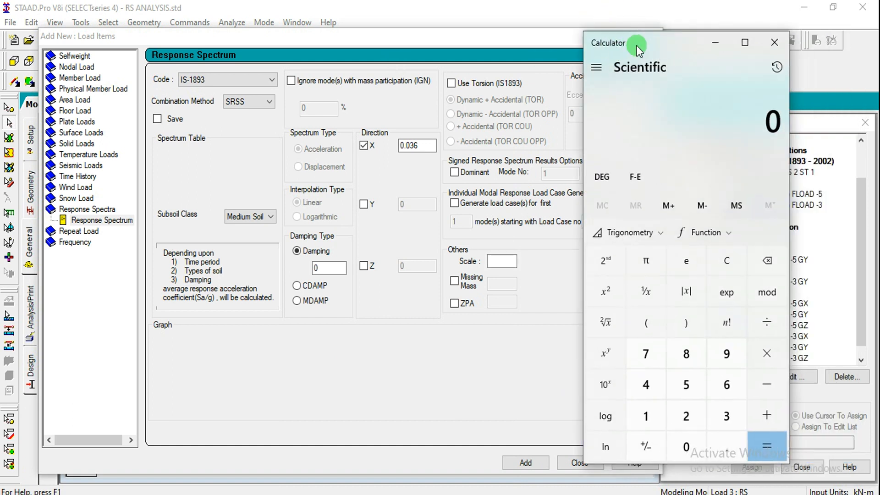
{"action": "left_click", "coordinate": [679, 445]}
{"action": "type", "text": ".36"}
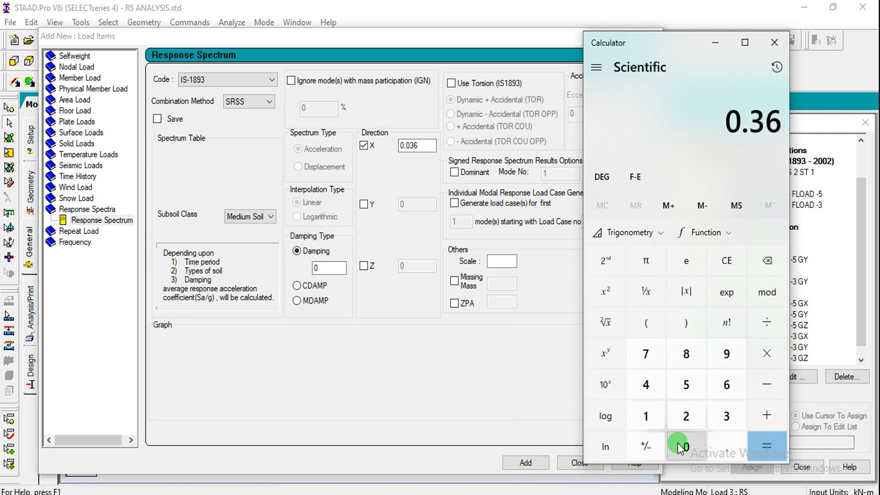
{"action": "type", "text": "/2"}
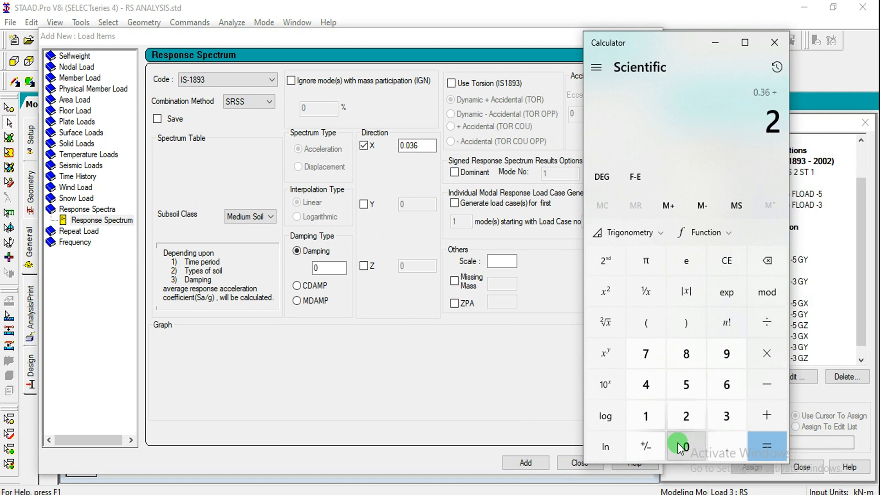
{"action": "key", "text": "Return"}
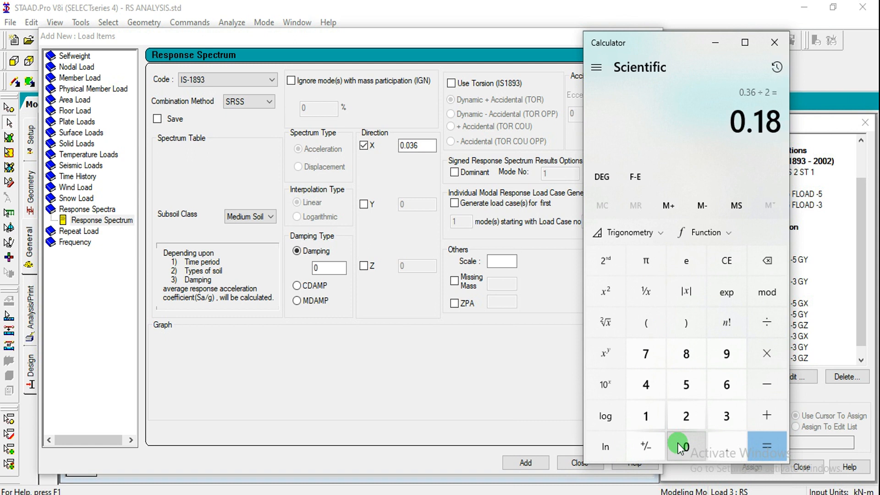
Try multiplying the result by (1/2) and by 0.18, and clear the calculation
{"action": "type", "text": "*("}
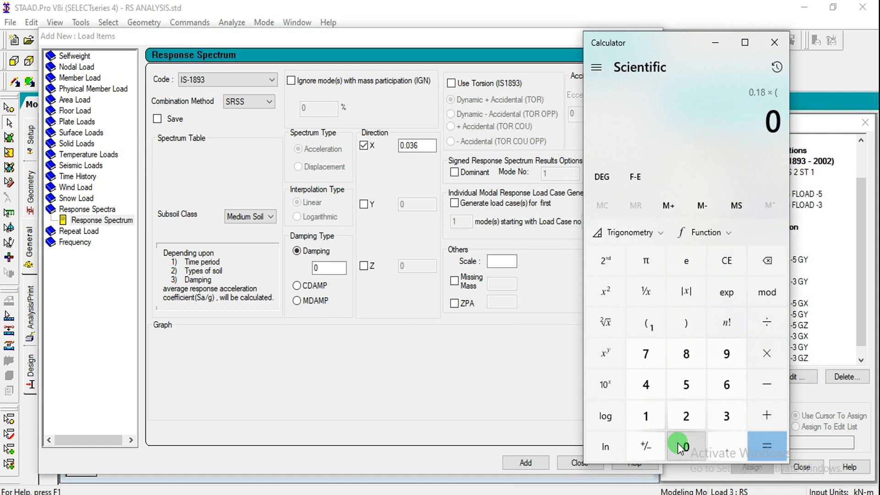
{"action": "type", "text": "1/2)"}
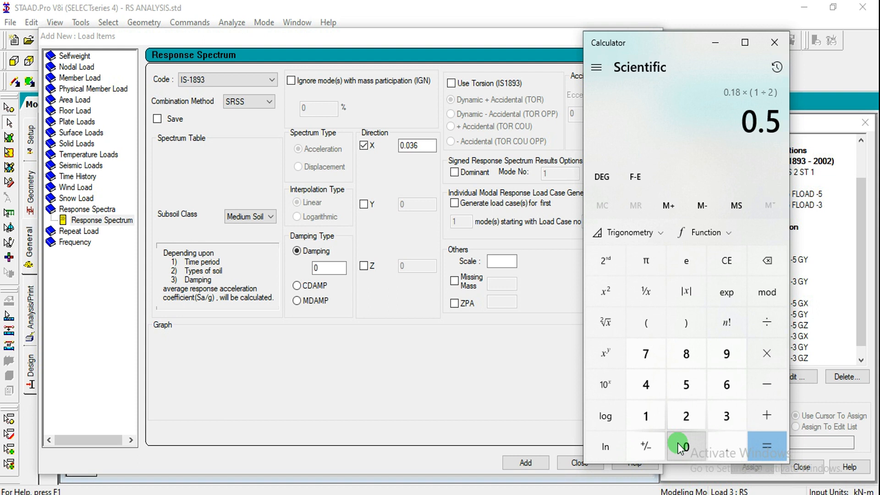
{"action": "key", "text": "Return"}
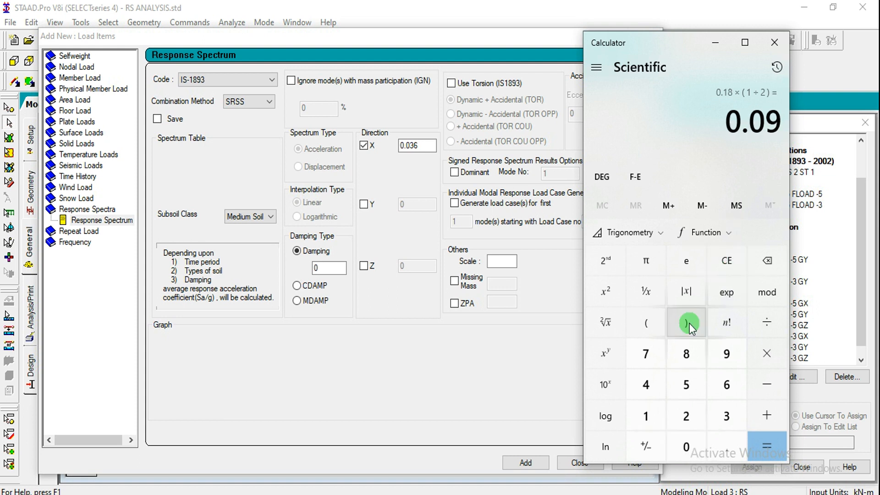
{"action": "key", "text": "asterisk"}
{"action": "key", "text": "parenleft"}
{"action": "type", "text": ".18)"}
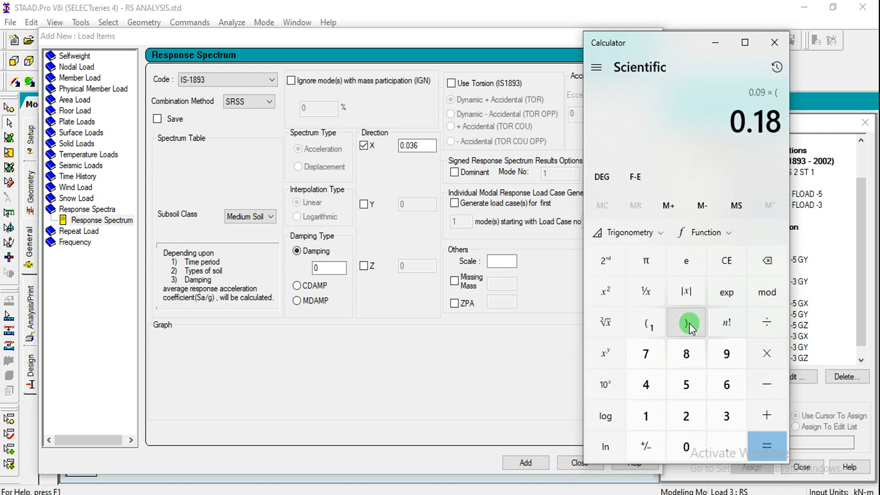
{"action": "key", "text": "Return"}
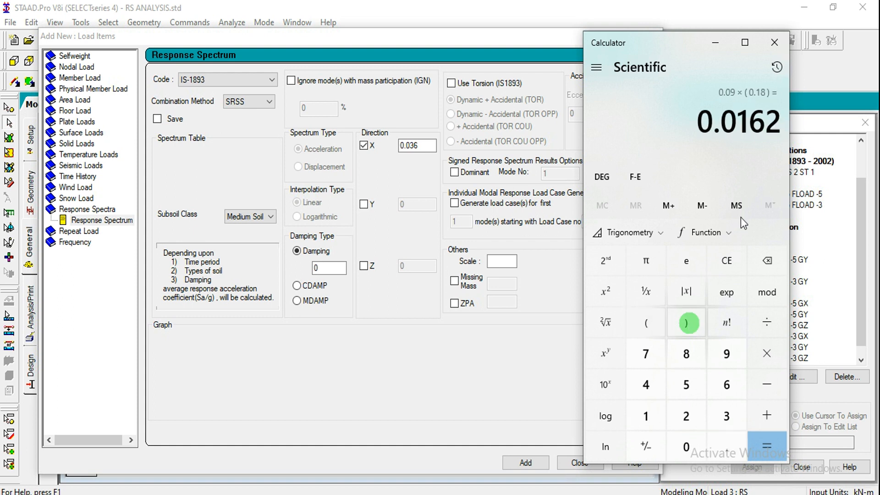
{"action": "left_click", "coordinate": [727, 261]}
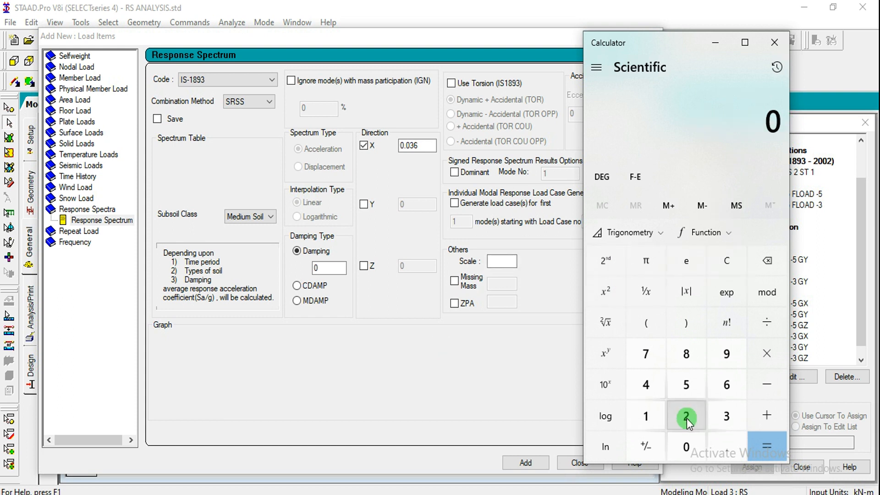
{"action": "left_click_drag", "start_coordinate": [637, 41], "coordinate": [461, 67]}
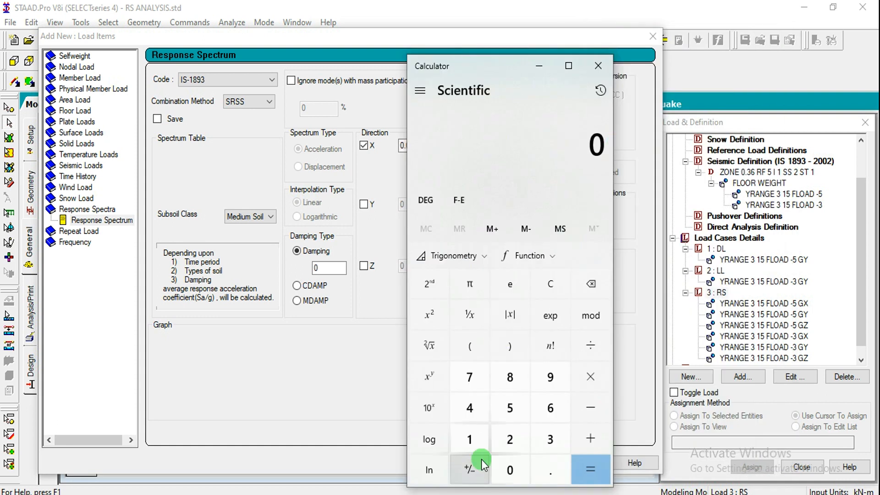
{"action": "type", "text": ".18"}
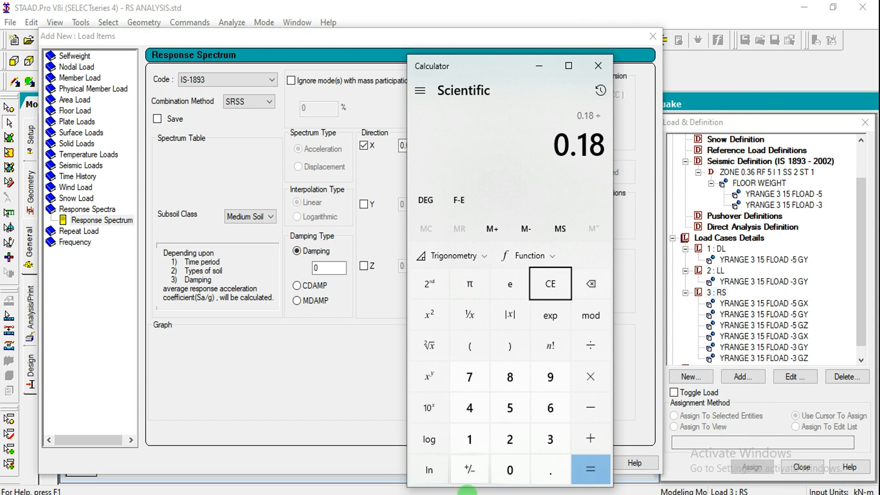
{"action": "left_click", "coordinate": [555, 284]}
{"action": "type", "text": ".18*2"}
{"action": "key", "text": "Return"}
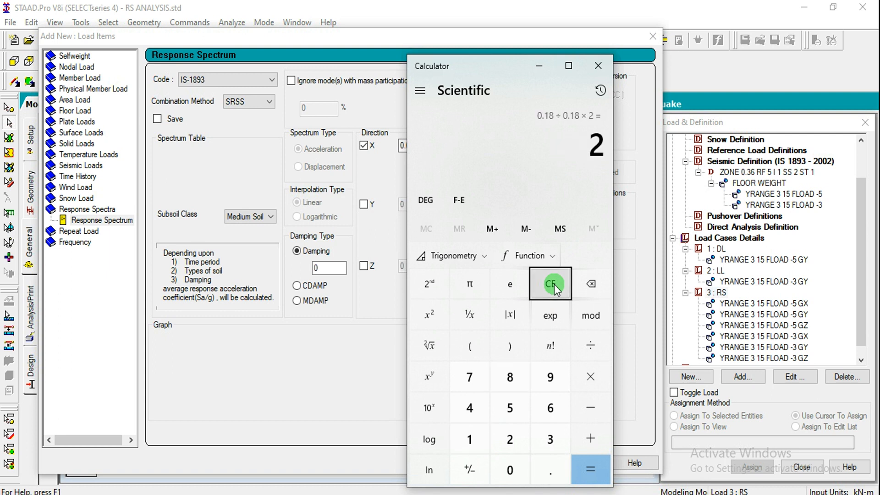
{"action": "key", "text": "Return"}
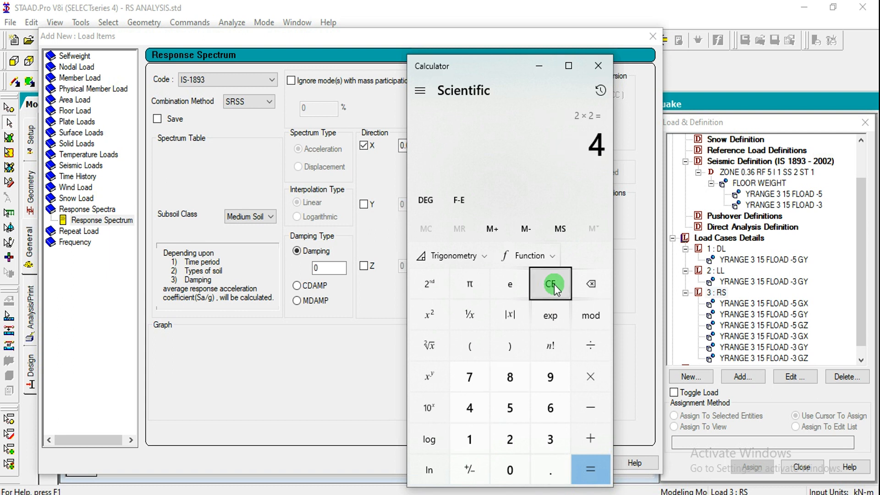
{"action": "left_click", "coordinate": [549, 286]}
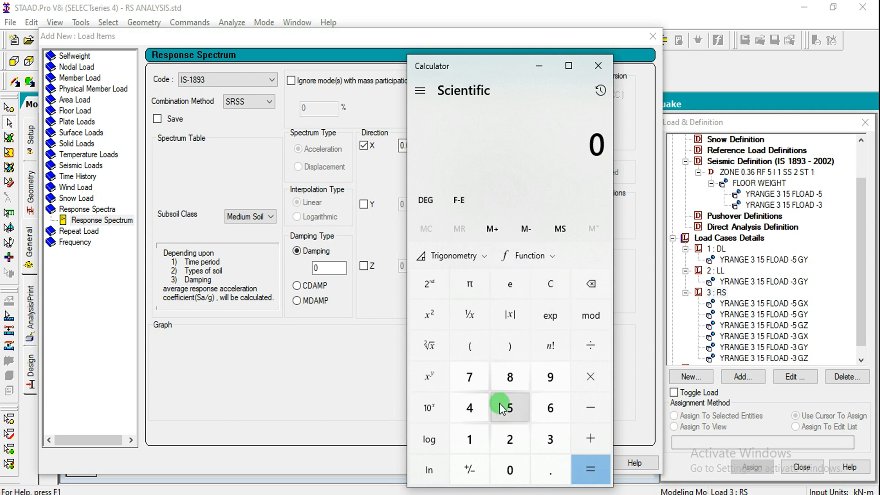
Calculate 0.18 × 0.2 to check the X direction factor
{"action": "type", "text": ".18"}
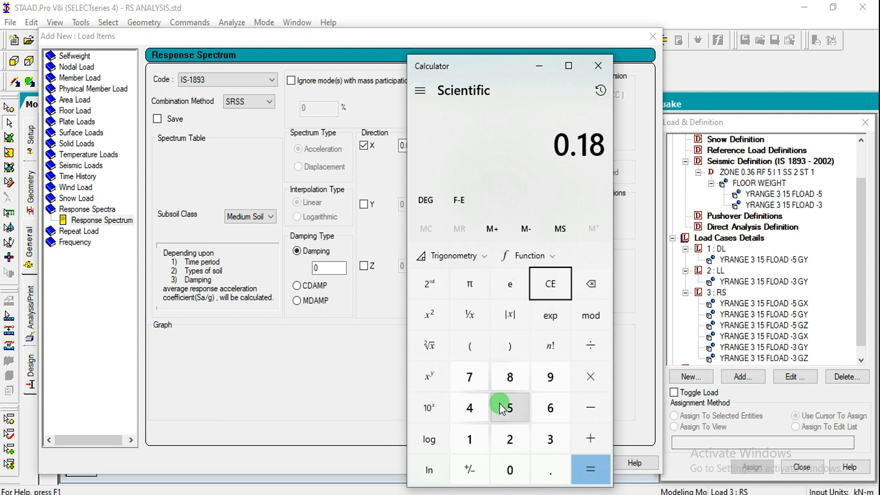
{"action": "type", "text": " × 0.2"}
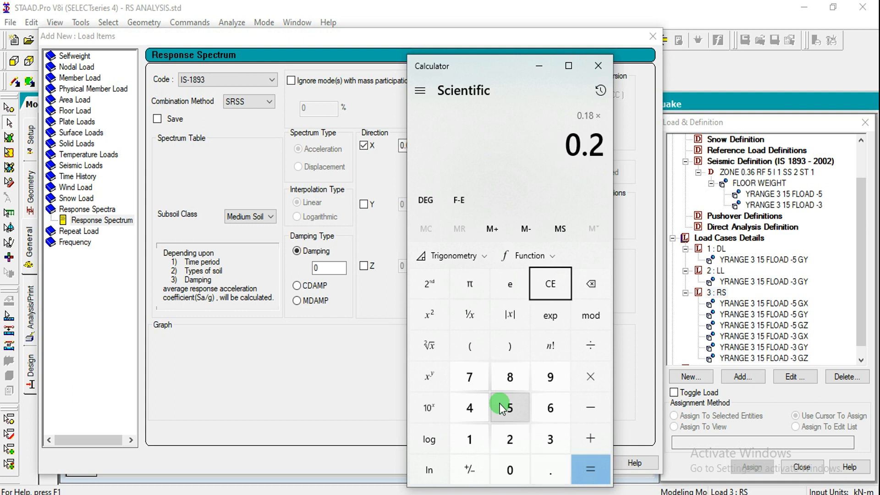
{"action": "key", "text": "Return"}
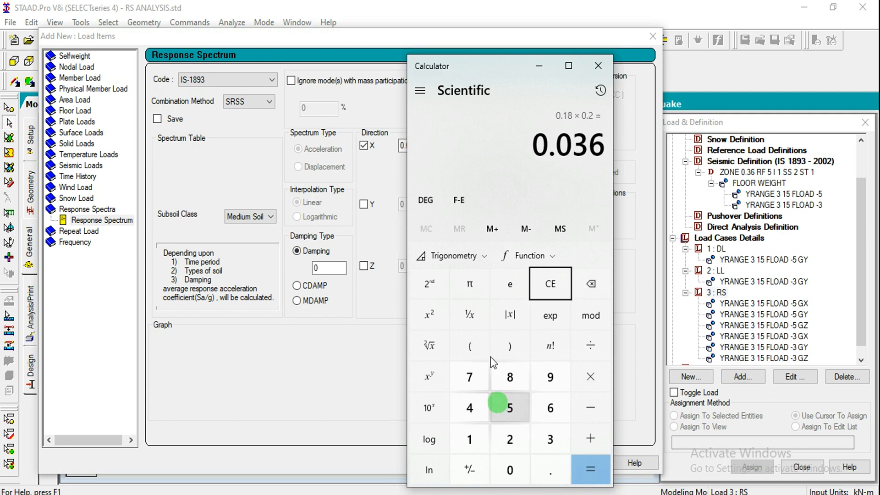
Close the Calculator and return to the response spectrum load definition
{"action": "left_click_drag", "start_coordinate": [470, 64], "coordinate": [604, 65]}
{"action": "left_click", "coordinate": [732, 66]}
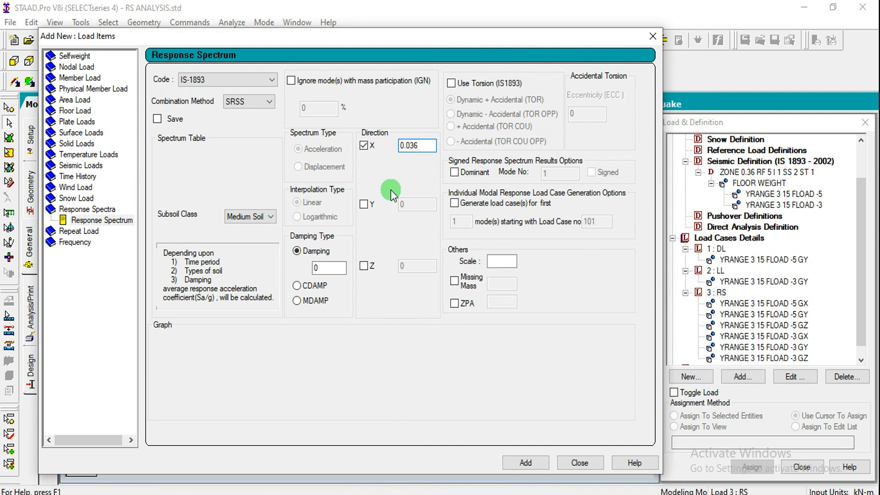
Try enabling the Z direction of the response spectrum with a factor of 0.036, and disable it again
{"action": "left_click", "coordinate": [367, 266]}
{"action": "left_click", "coordinate": [427, 267]}
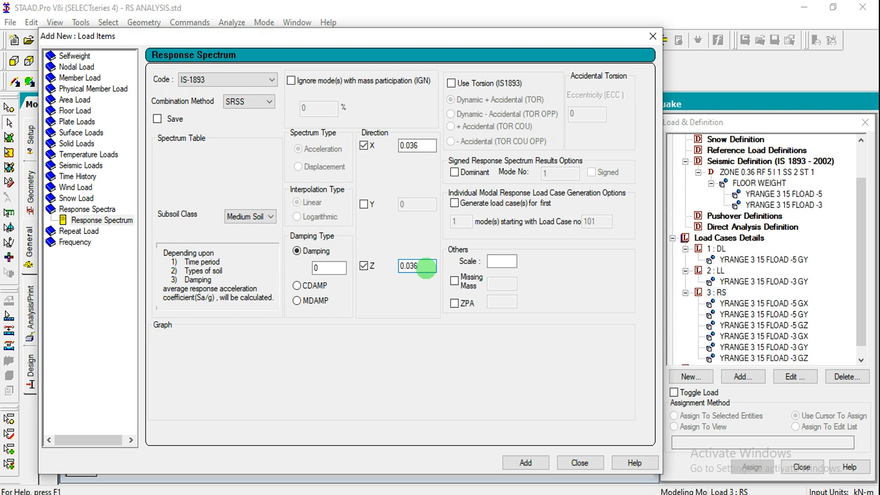
{"action": "left_click", "coordinate": [364, 266]}
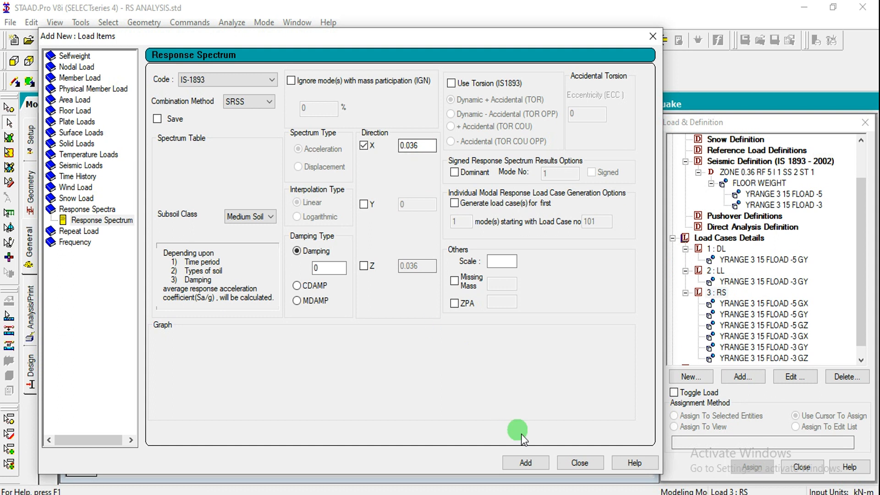
Add the IS-1893 SRSS response spectrum with the X factor of 0.036 to load case RS and finish adding load items
{"action": "left_click", "coordinate": [525, 463]}
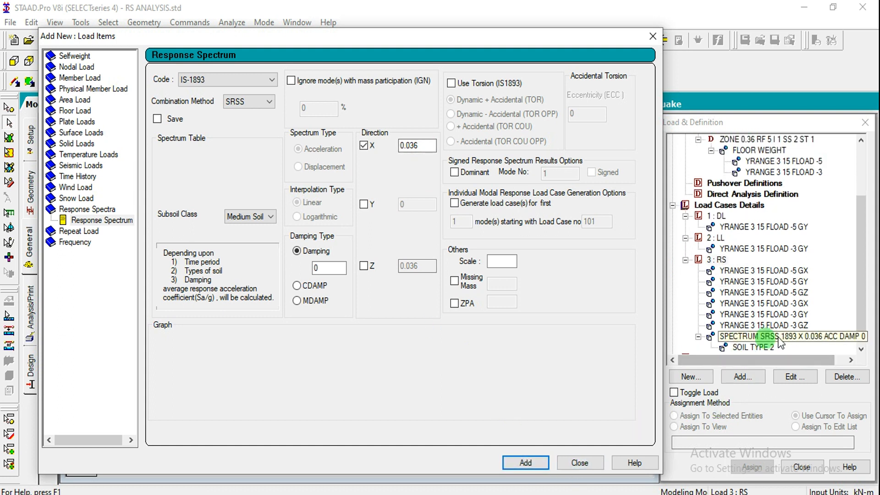
{"action": "left_click", "coordinate": [579, 463]}
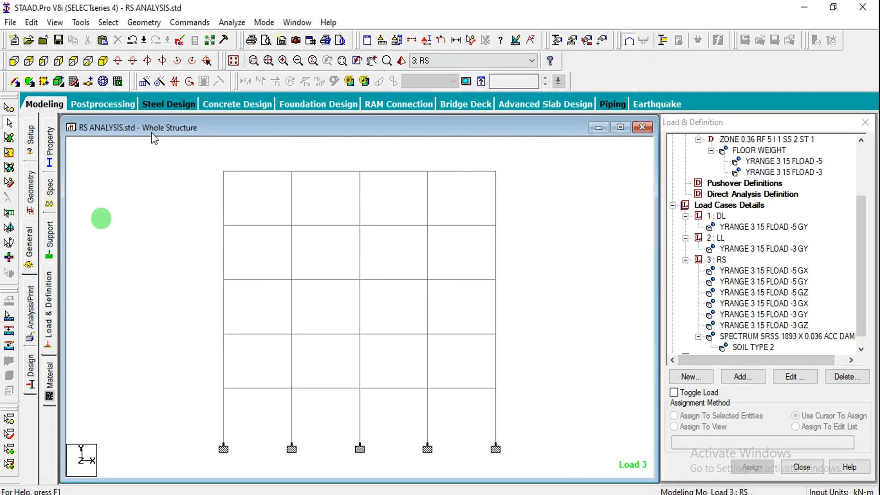
Add a Perform Analysis command with the print option All
{"action": "left_click", "coordinate": [30, 308]}
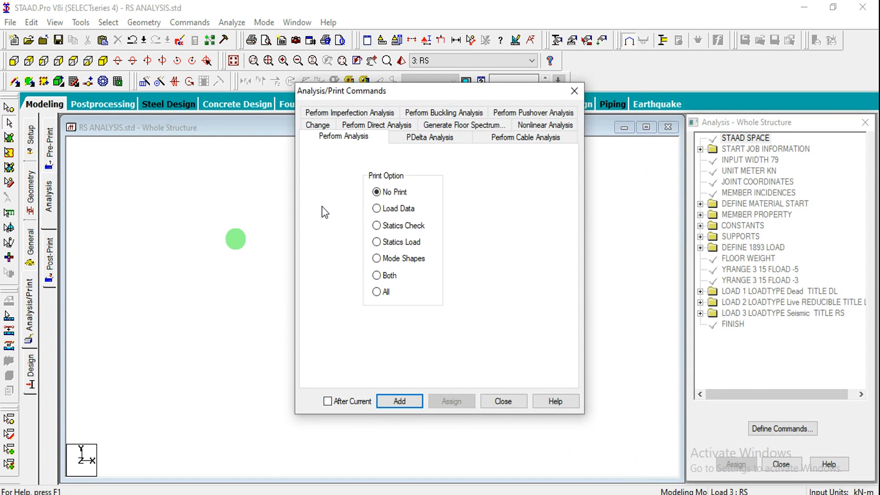
{"action": "left_click", "coordinate": [377, 292]}
{"action": "left_click", "coordinate": [412, 402]}
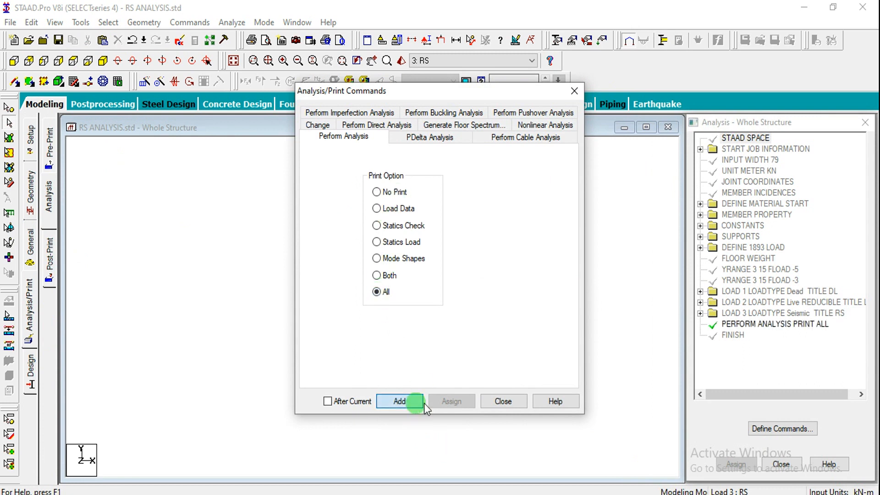
{"action": "left_click", "coordinate": [502, 401]}
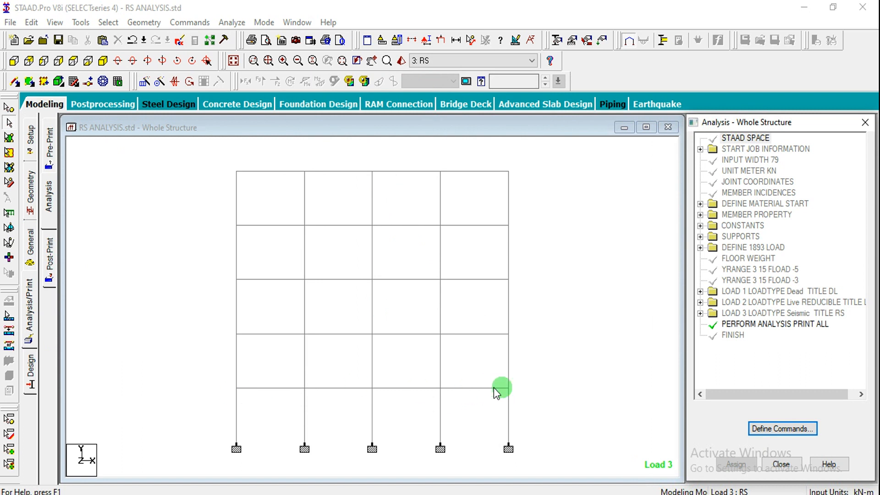
Select the lowest storey's columns and beams and assign a post-analysis Member Forces print command to them
{"action": "left_click_drag", "start_coordinate": [219, 386], "coordinate": [521, 464]}
{"action": "left_click", "coordinate": [49, 257]}
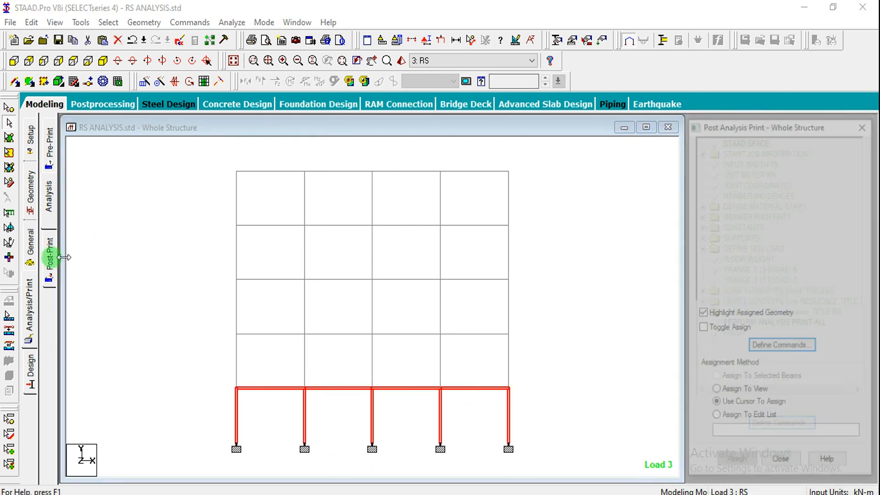
{"action": "left_click", "coordinate": [801, 347]}
{"action": "left_click_drag", "start_coordinate": [393, 80], "coordinate": [548, 71]}
{"action": "left_click", "coordinate": [615, 142]}
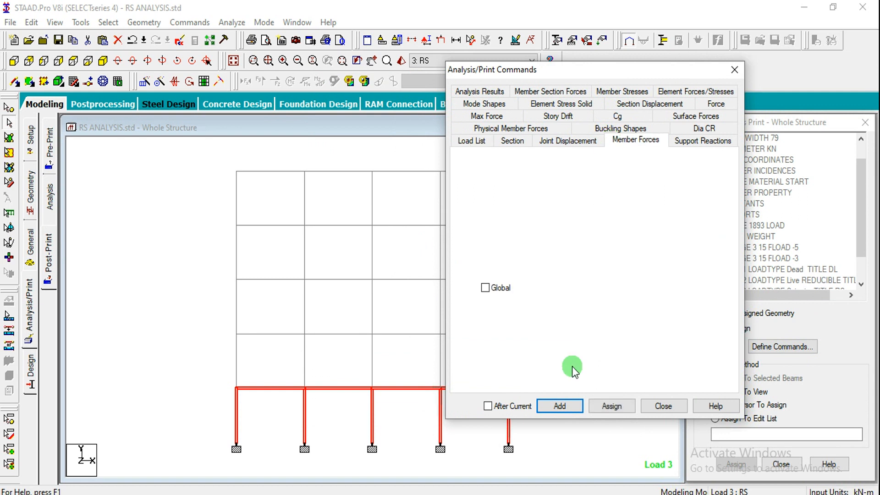
{"action": "left_click", "coordinate": [613, 405]}
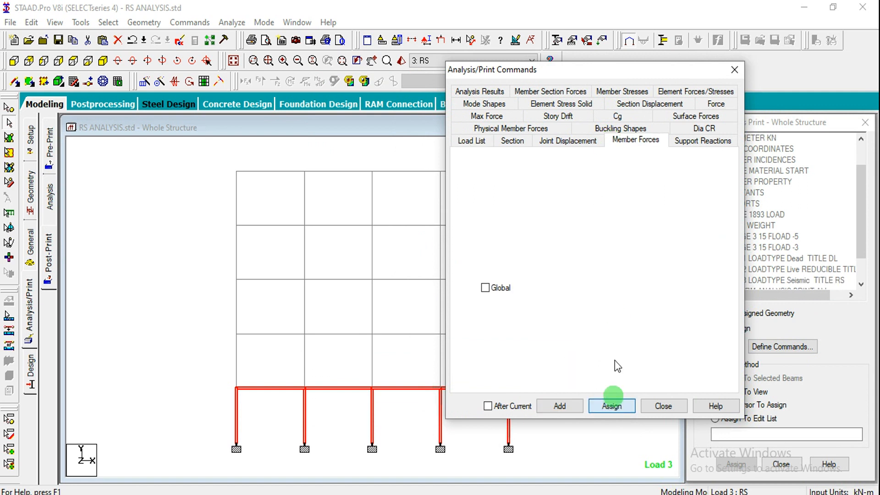
Assign a Member Stresses print command to the same lowest-storey members and finish defining commands
{"action": "left_click", "coordinate": [626, 94]}
{"action": "left_click", "coordinate": [613, 405]}
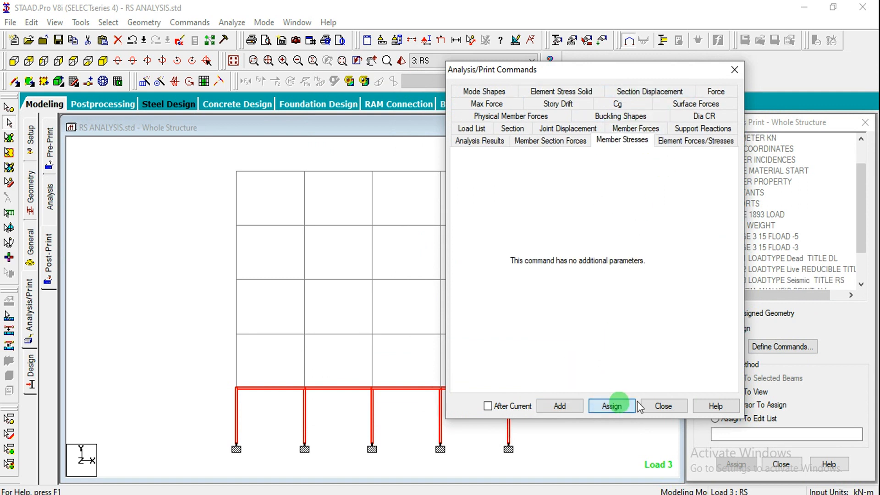
{"action": "left_click", "coordinate": [674, 406]}
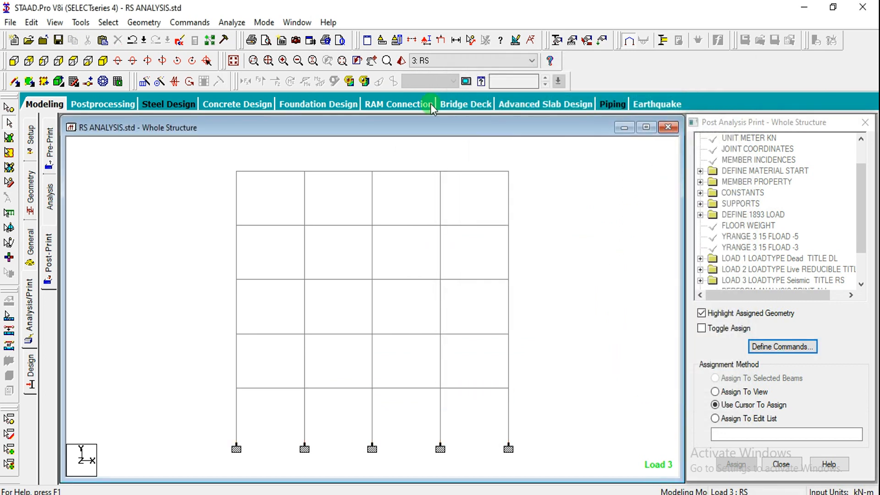
Run the structural analysis and open its output file
{"action": "left_click", "coordinate": [232, 22]}
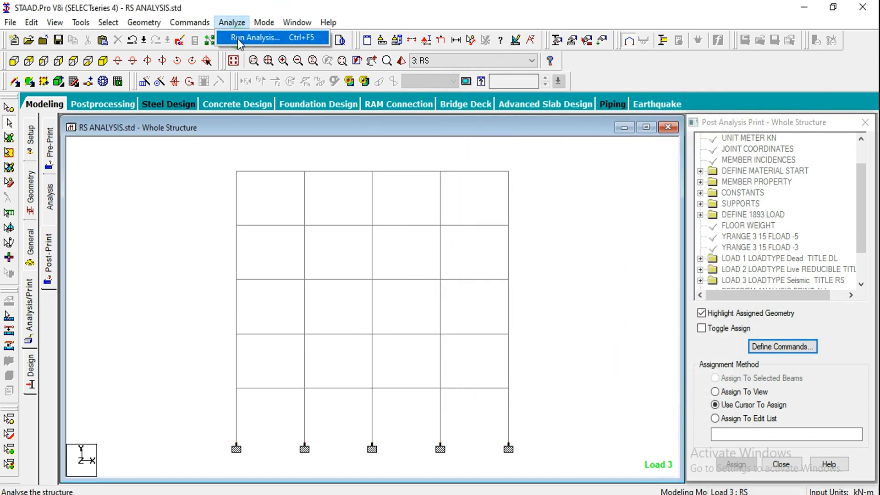
{"action": "left_click", "coordinate": [241, 38]}
{"action": "left_click", "coordinate": [362, 272]}
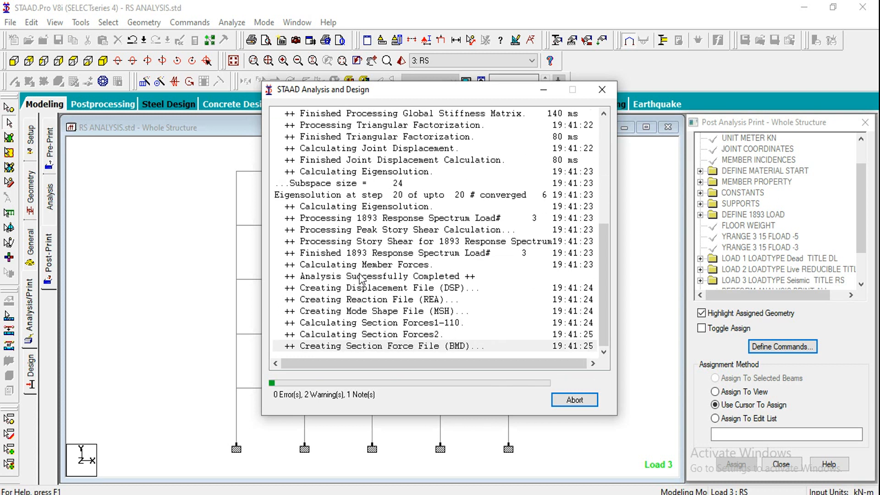
{"action": "left_click", "coordinate": [293, 381]}
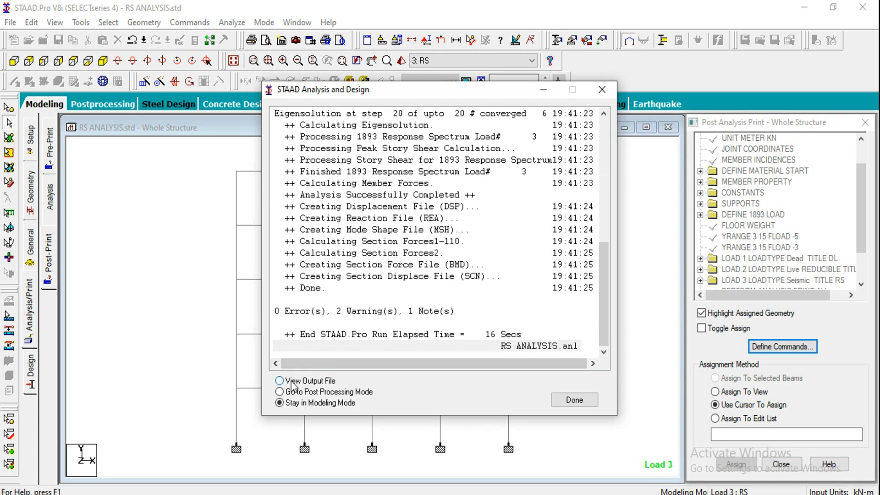
{"action": "left_click", "coordinate": [570, 402]}
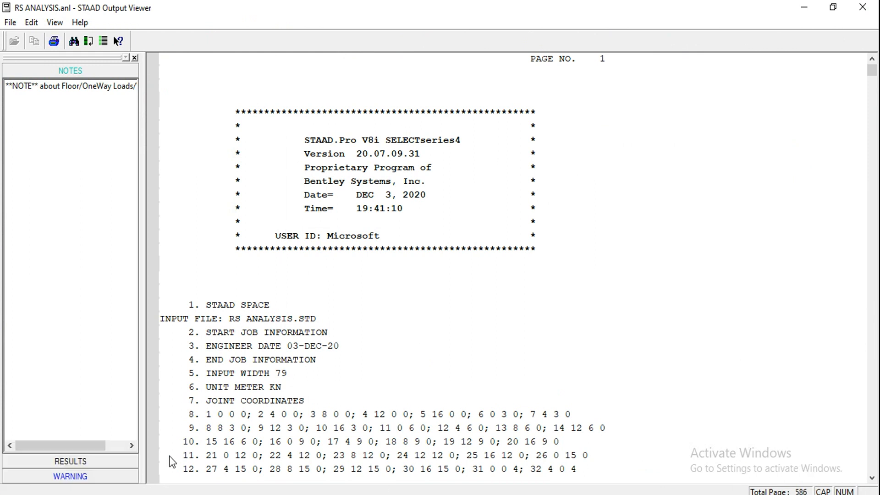
Review the warnings about closely spaced modes and user-defined damping in the output file
{"action": "left_click", "coordinate": [69, 475]}
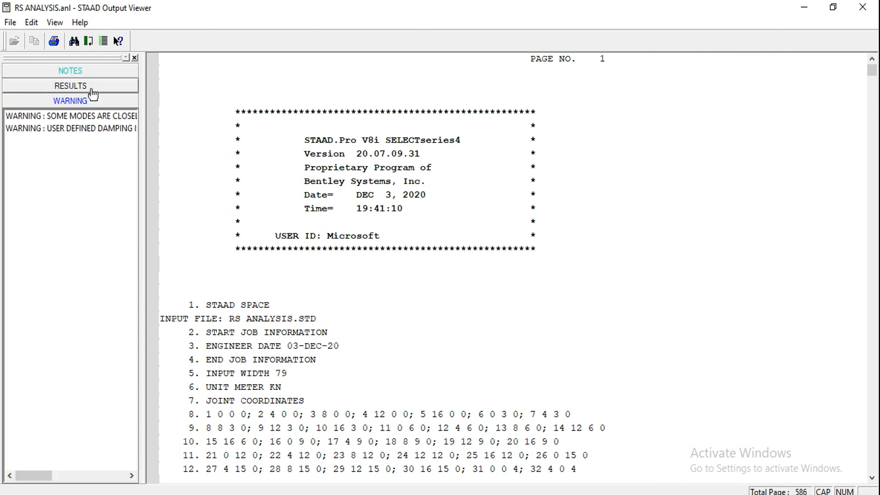
{"action": "left_click", "coordinate": [78, 118]}
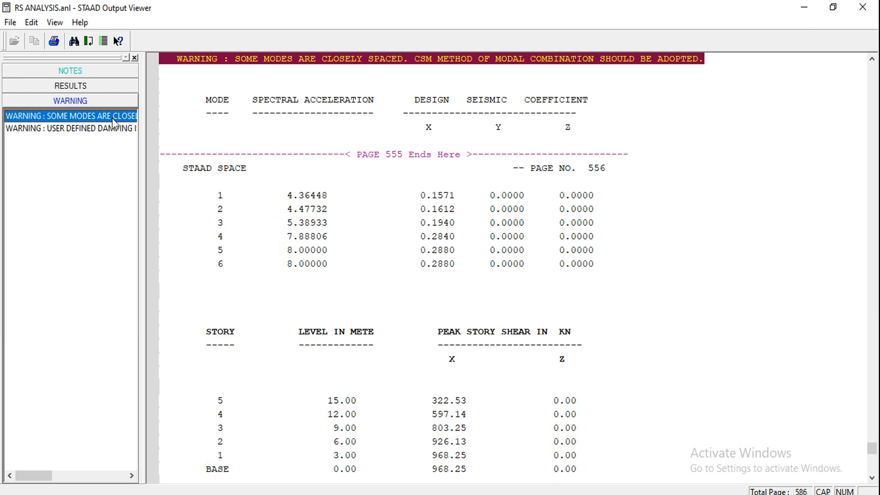
{"action": "left_click", "coordinate": [101, 129]}
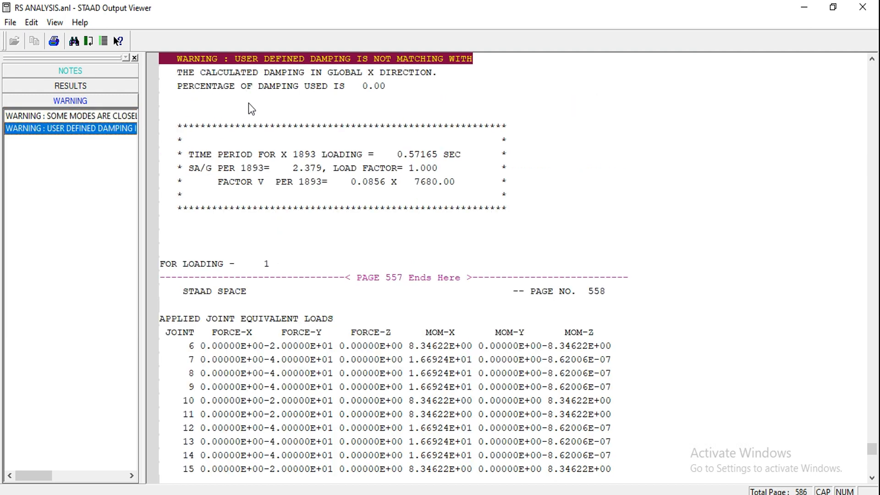
Examine the modal base actions, peak story shear, 1893 response spectrum load, eigensolution and participation factor results
{"action": "left_click", "coordinate": [88, 86]}
{"action": "left_click", "coordinate": [88, 86]}
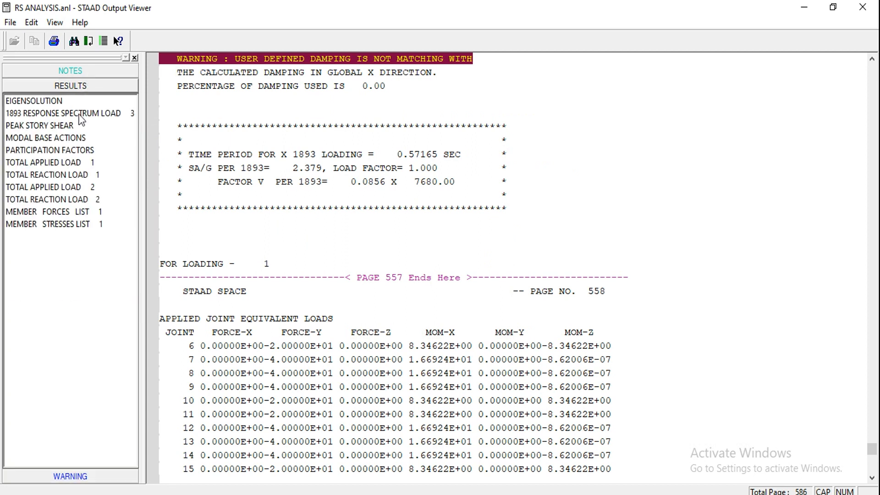
{"action": "left_click", "coordinate": [54, 138]}
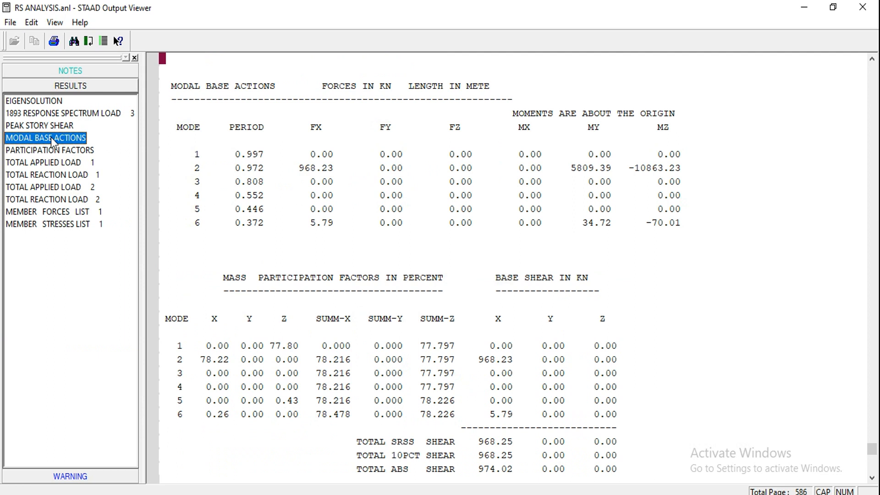
{"action": "left_click", "coordinate": [50, 126]}
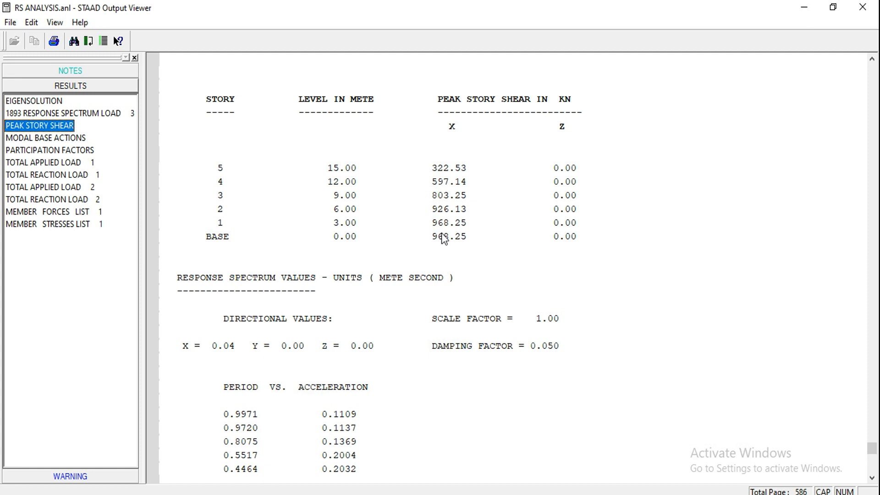
{"action": "left_click", "coordinate": [39, 115]}
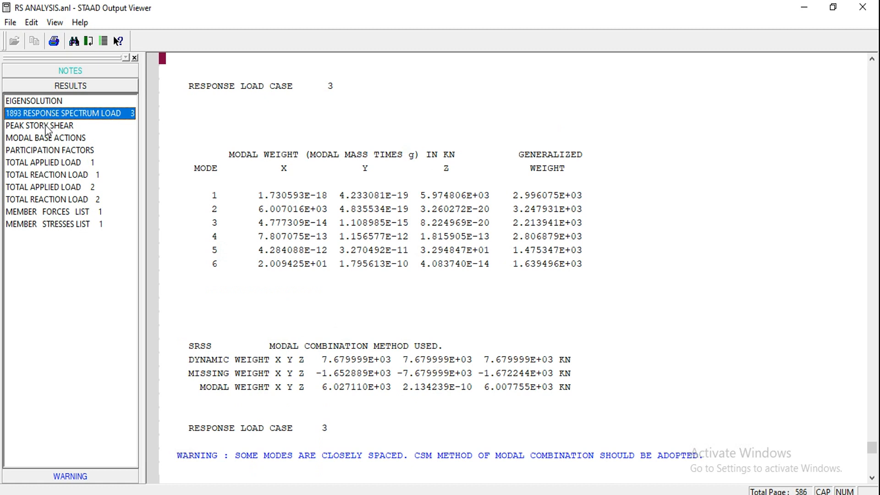
{"action": "left_click", "coordinate": [40, 101]}
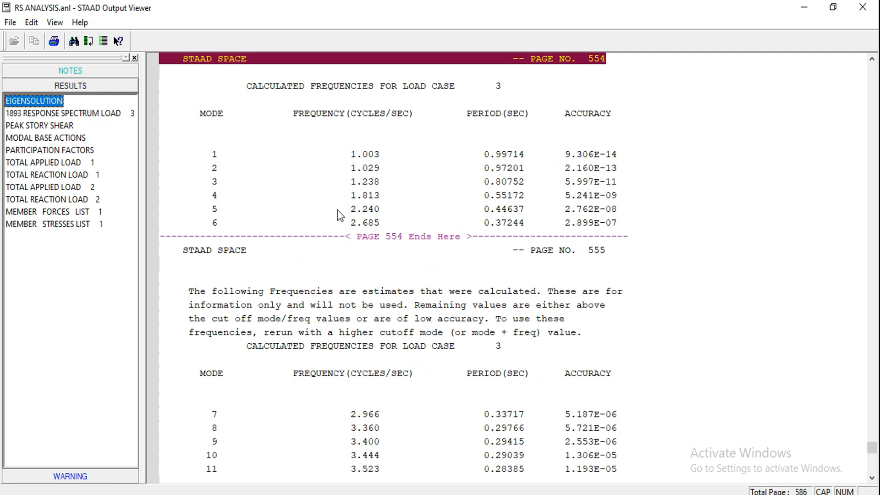
{"action": "left_click", "coordinate": [27, 150]}
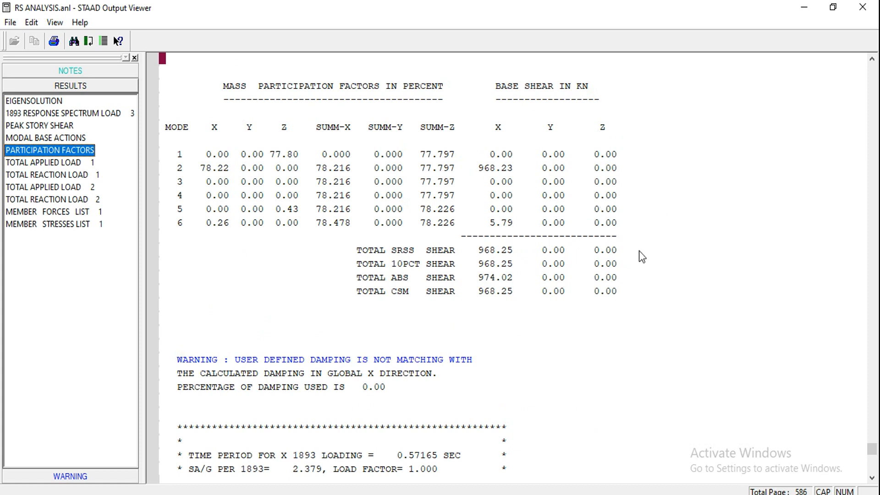
Examine the base shear totals, the damping warning and the X 1893 loading summary beneath the participation factors
{"action": "left_click", "coordinate": [573, 410]}
{"action": "scroll", "coordinate": [573, 407], "scroll_direction": "down", "scroll_amount": 10}
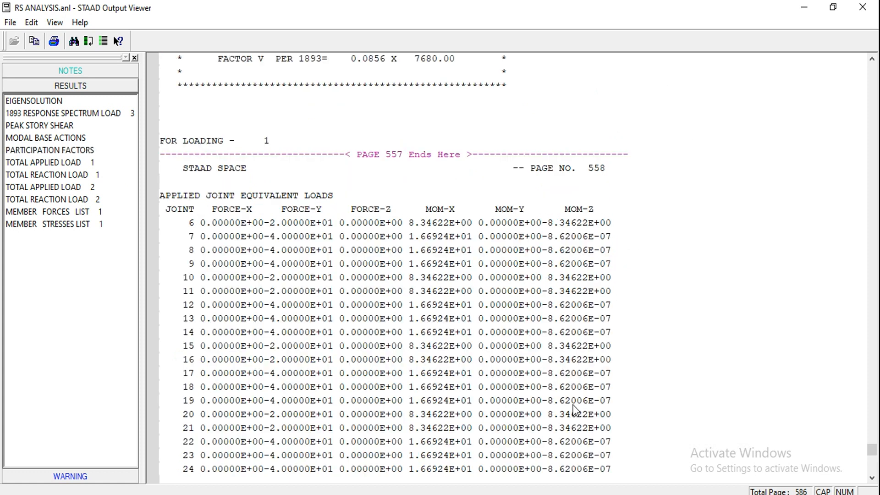
{"action": "scroll", "coordinate": [573, 410], "scroll_direction": "up", "scroll_amount": 10}
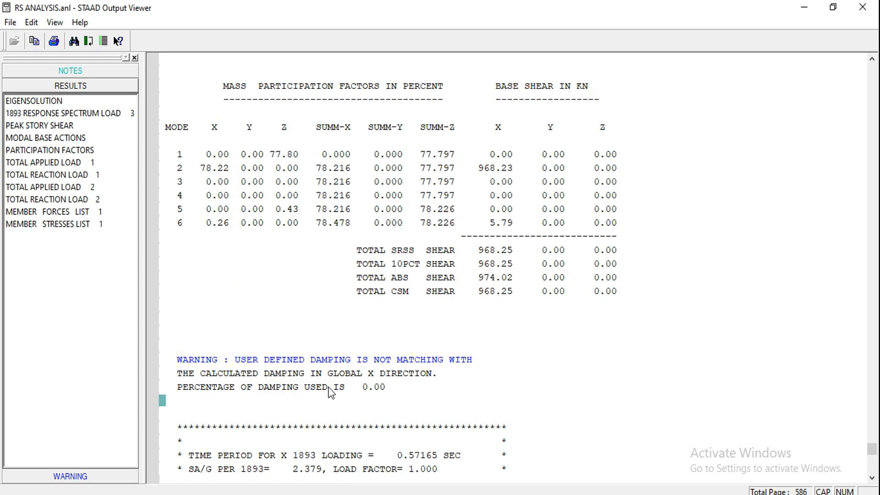
{"action": "left_click", "coordinate": [481, 413]}
{"action": "scroll", "coordinate": [480, 413], "scroll_direction": "down", "scroll_amount": 6}
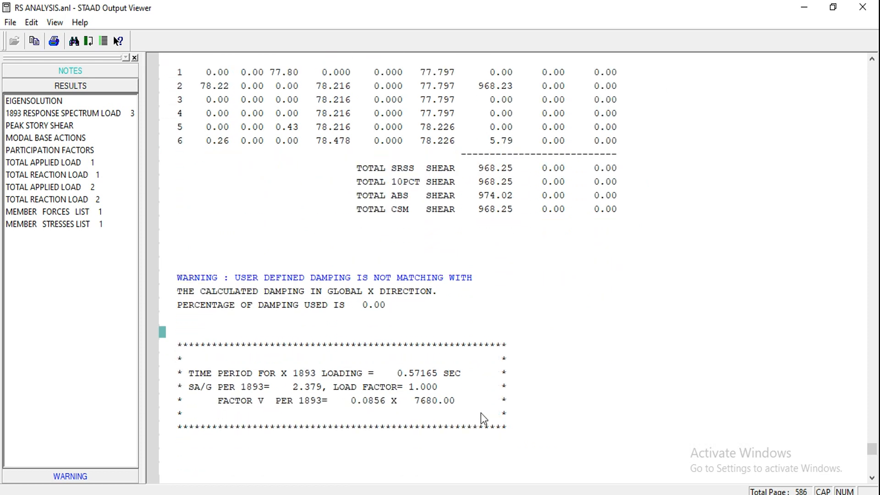
{"action": "scroll", "coordinate": [480, 414], "scroll_direction": "down", "scroll_amount": 3}
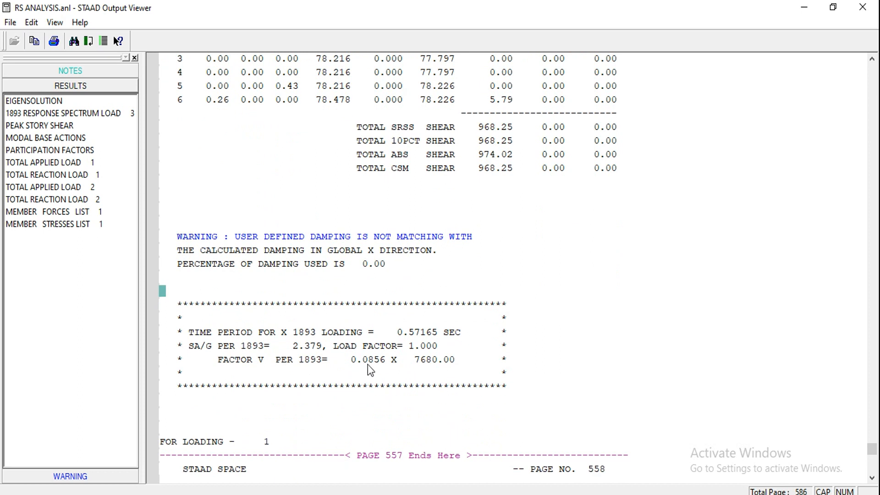
Return to the model and inspect the response spectrum item in load case 3, RS
{"action": "left_click", "coordinate": [805, 7]}
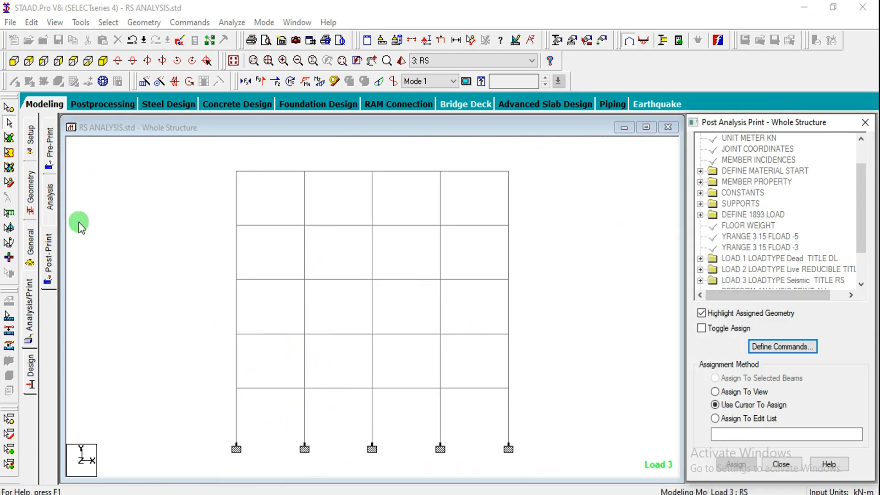
{"action": "left_click", "coordinate": [31, 248]}
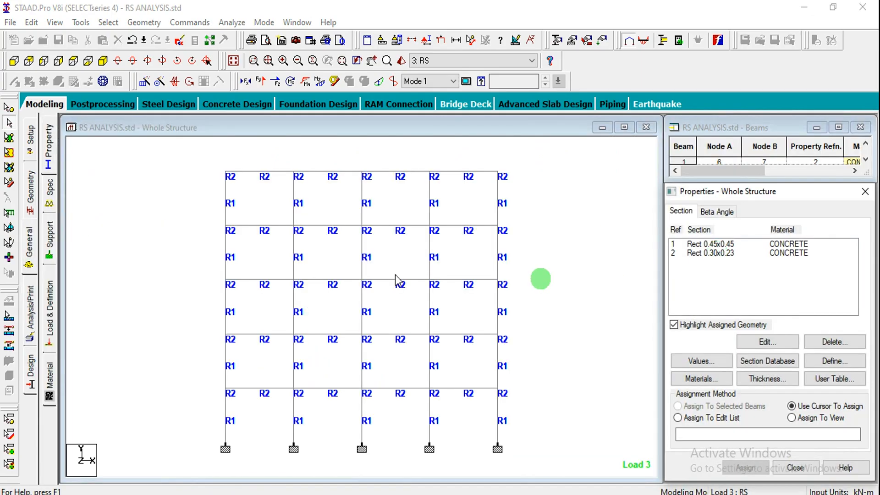
{"action": "left_click", "coordinate": [48, 323]}
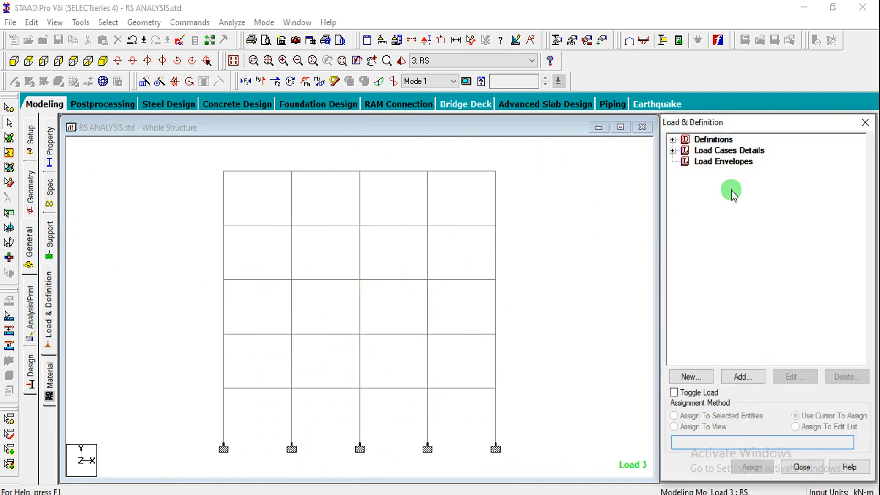
{"action": "left_click", "coordinate": [673, 150]}
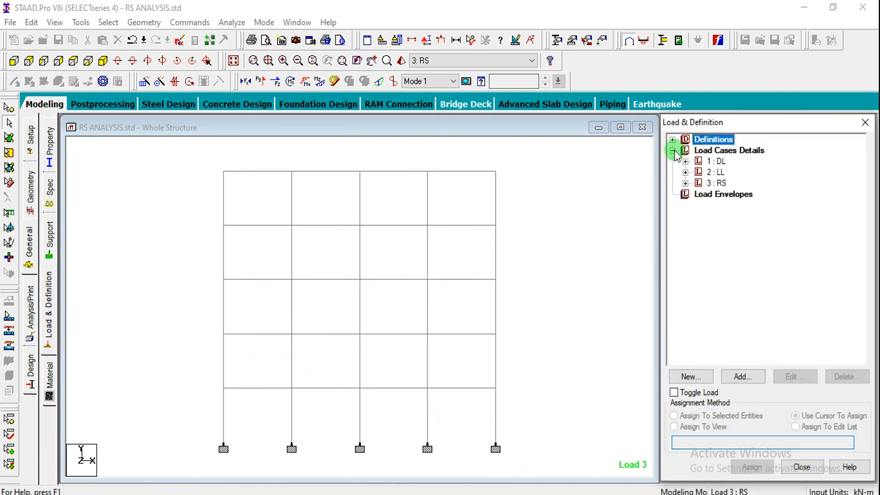
{"action": "left_click", "coordinate": [686, 183]}
{"action": "left_click", "coordinate": [723, 260]}
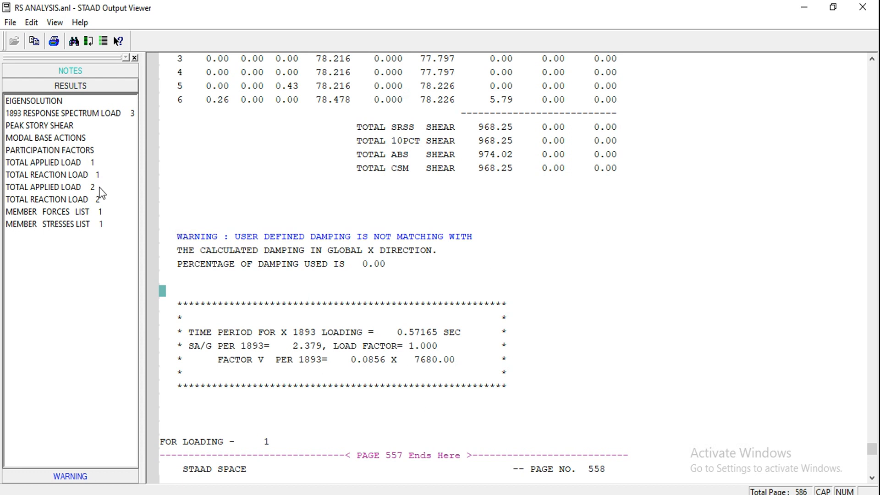
Review the member end forces and member stresses in the output file
{"action": "left_click", "coordinate": [64, 215]}
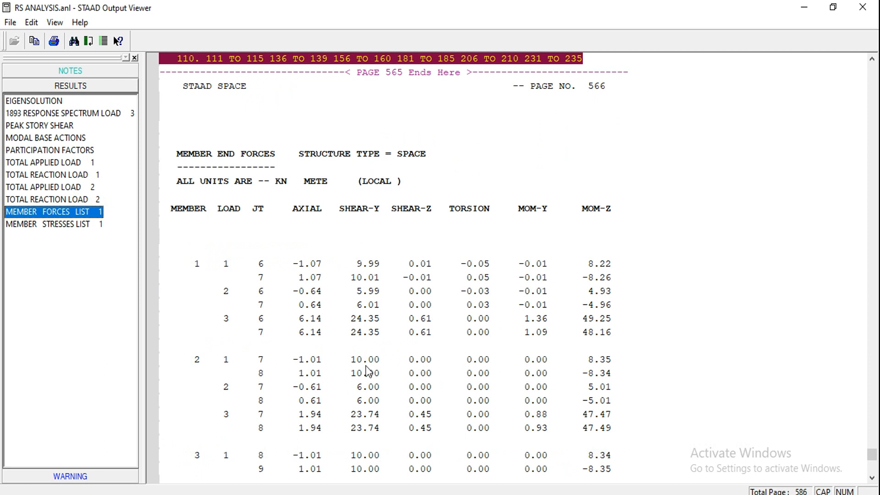
{"action": "left_click", "coordinate": [76, 224]}
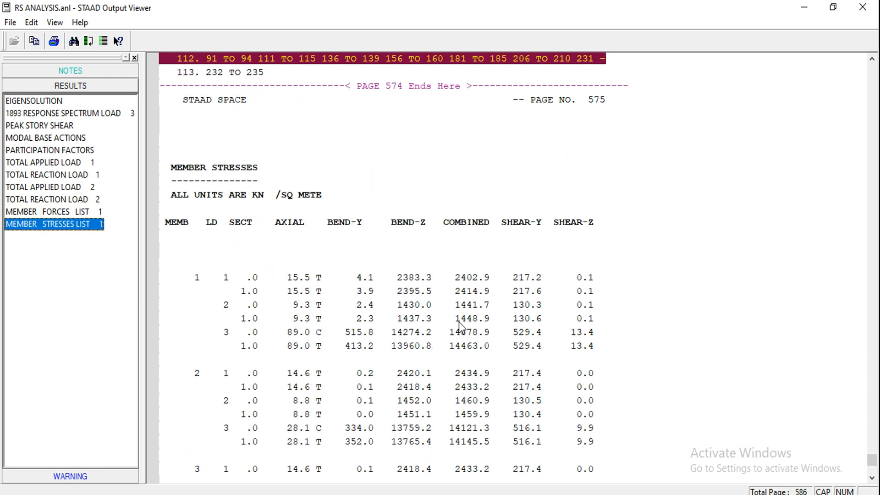